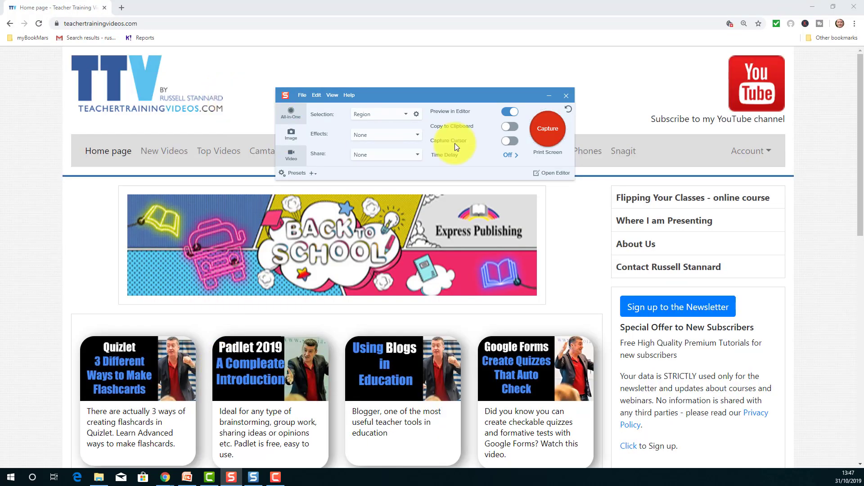
# Step: Capture the whole TeacherTrainingVideos homepage as a 1609×927 region screenshot
pyautogui.click(550, 133)
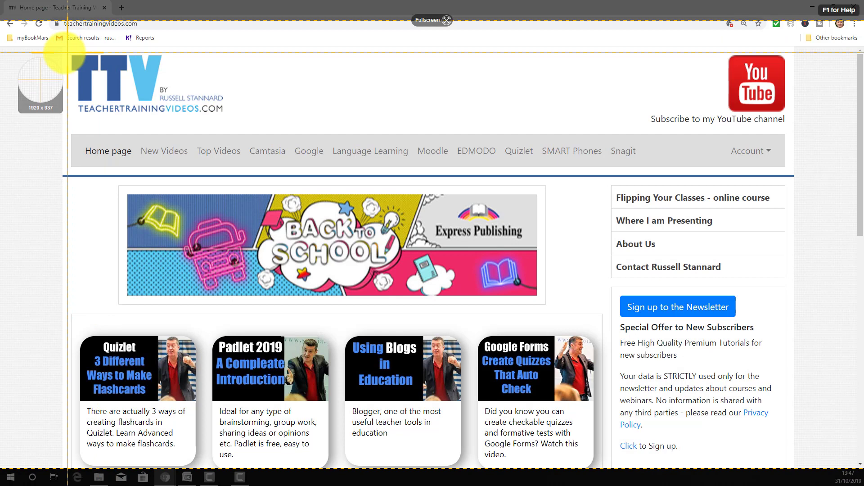
pyautogui.moveTo(62, 48); pyautogui.dragTo(786, 466)
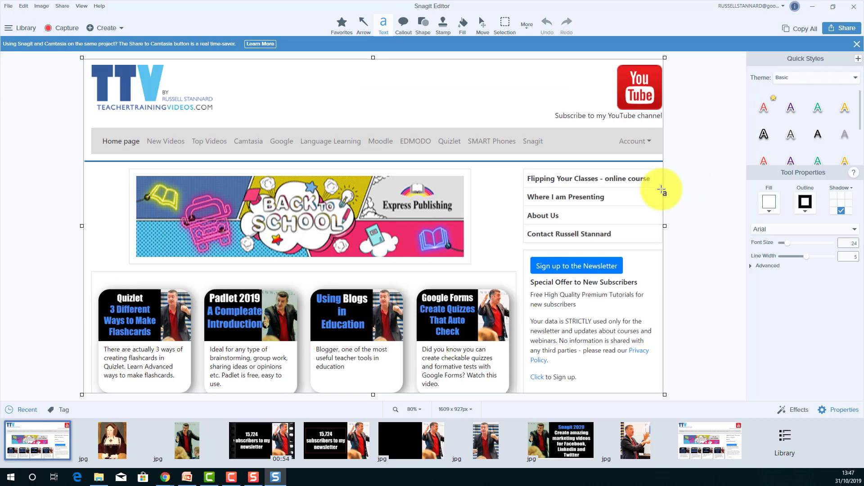
pyautogui.click(59, 29)
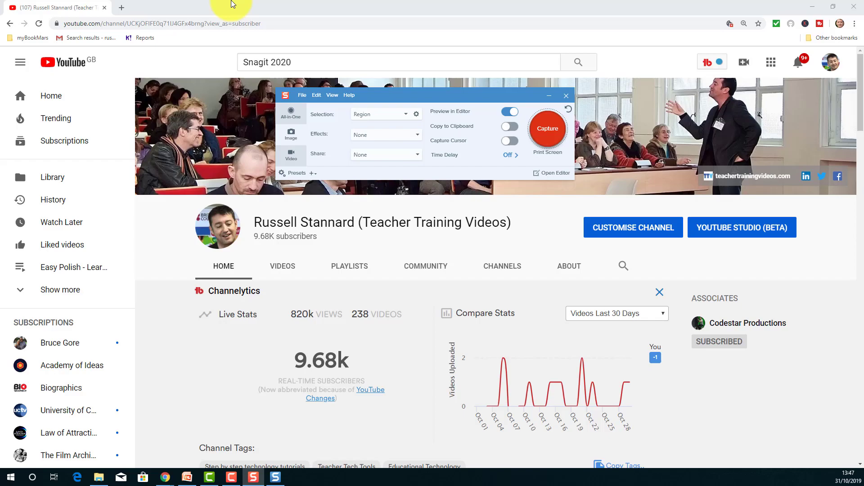
# Step: Capture the YouTube channel page as a 1598×865 region and compare it with the homepage capture
pyautogui.click(547, 129)
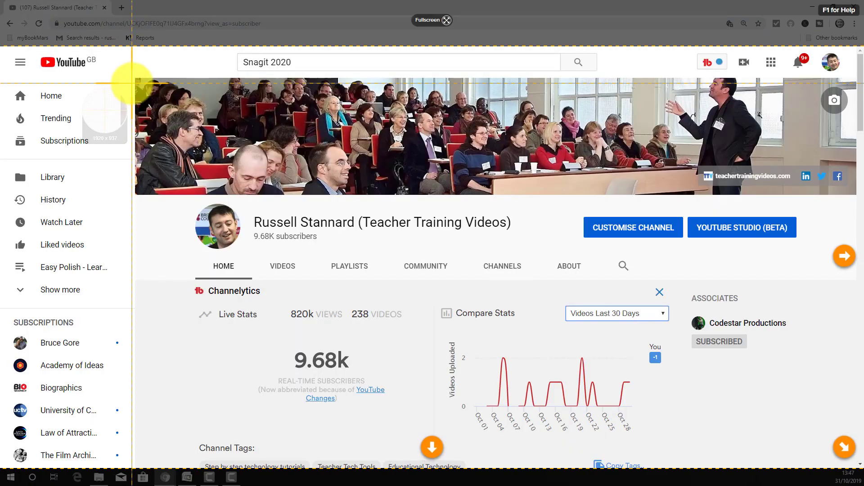
pyautogui.moveTo(136, 77); pyautogui.dragTo(856, 466)
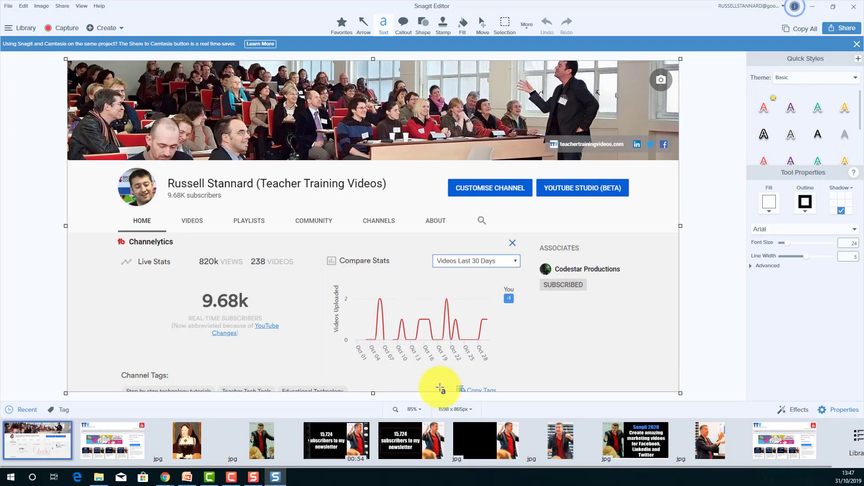
pyautogui.click(108, 441)
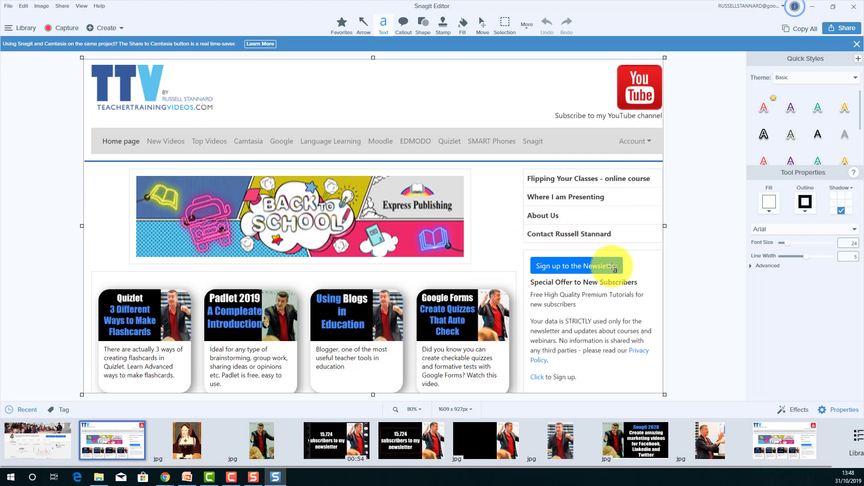
pyautogui.click(34, 447)
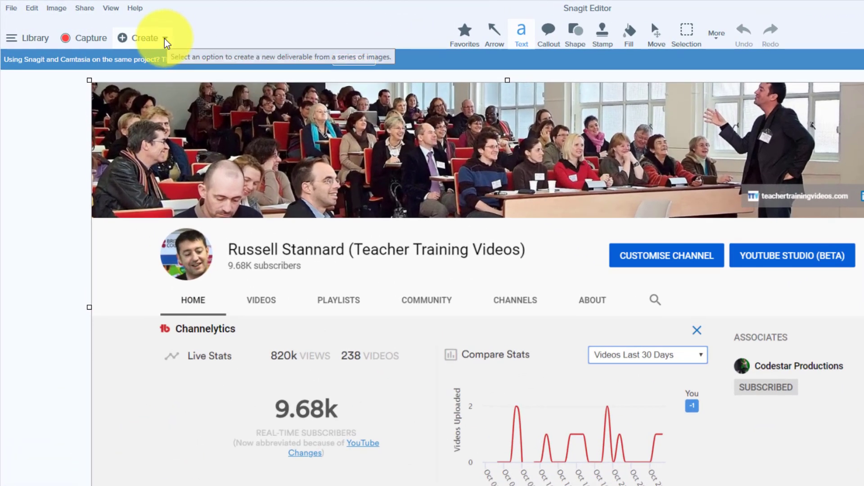
# Step: Create a Video from Images using the HD Pro Webcam C920 microphone
pyautogui.click(120, 28)
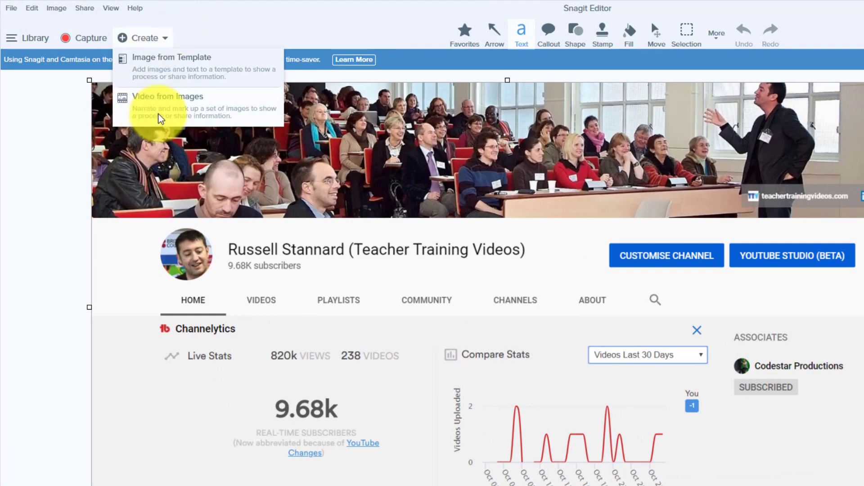
pyautogui.click(164, 99)
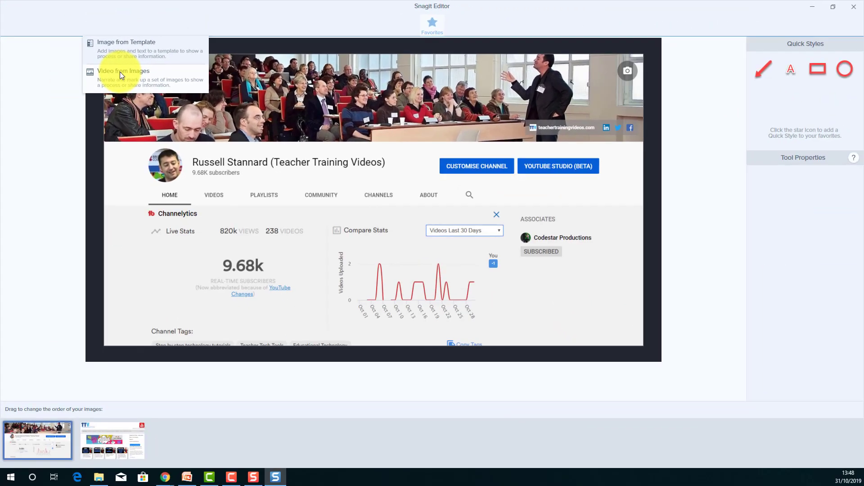
pyautogui.click(120, 71)
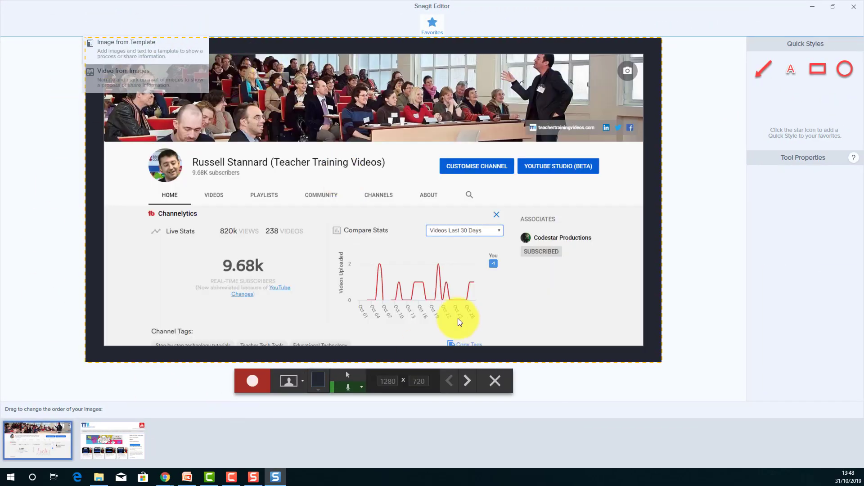
pyautogui.click(361, 388)
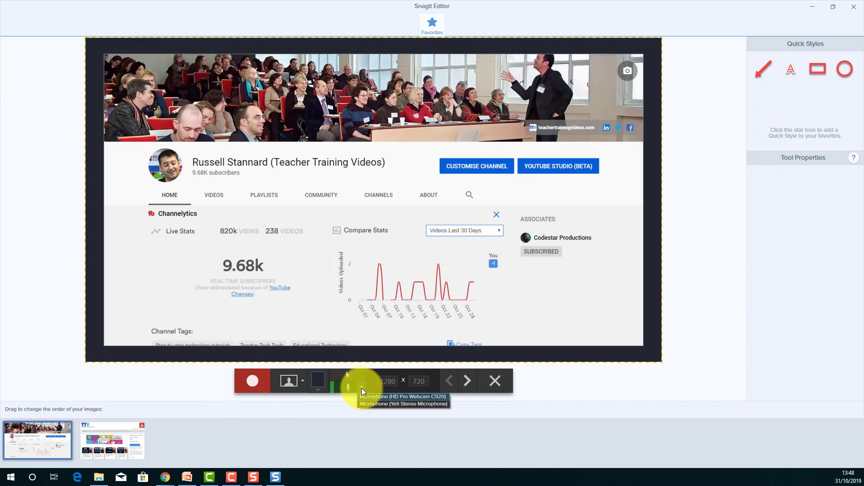
pyautogui.click(390, 396)
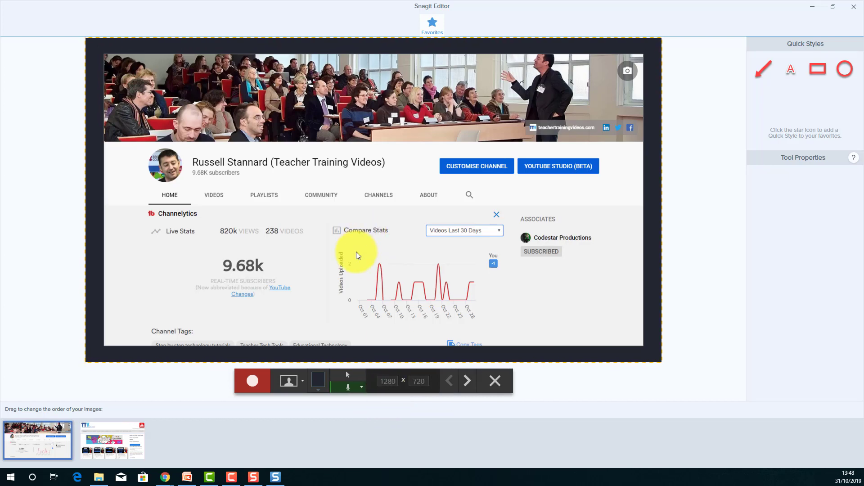
# Step: Start recording the 1280×720 video from the YouTube channel screenshot
pyautogui.click(120, 446)
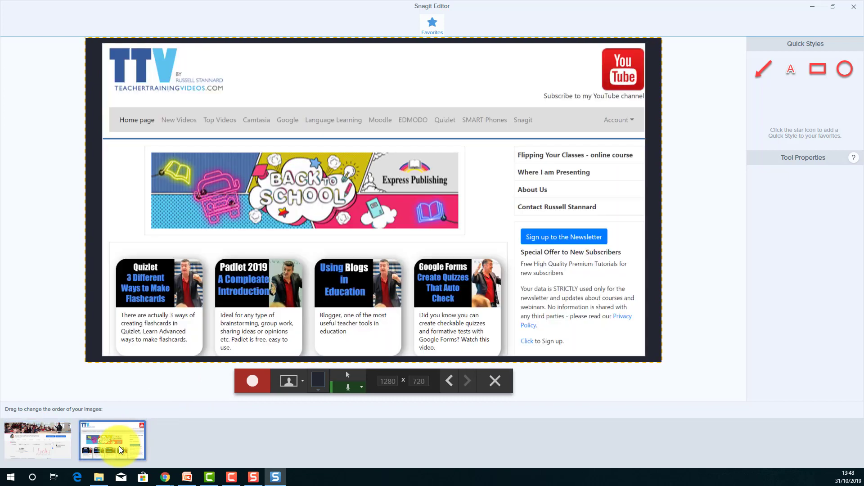
pyautogui.click(40, 445)
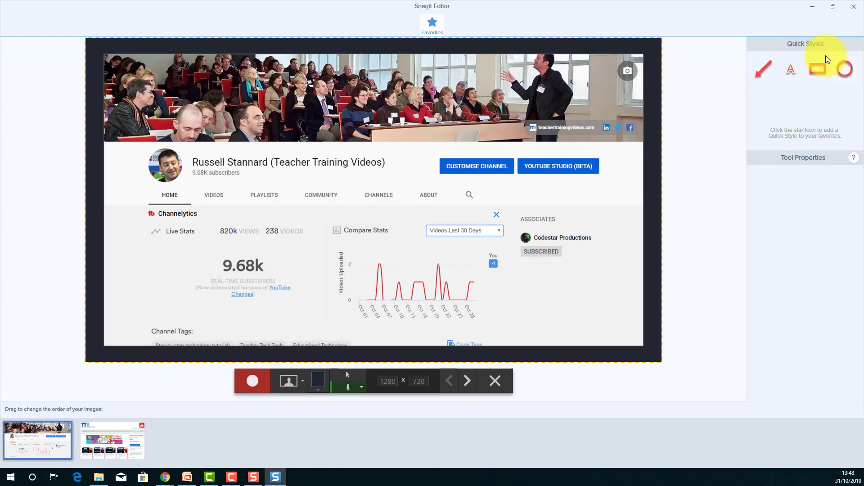
pyautogui.click(251, 381)
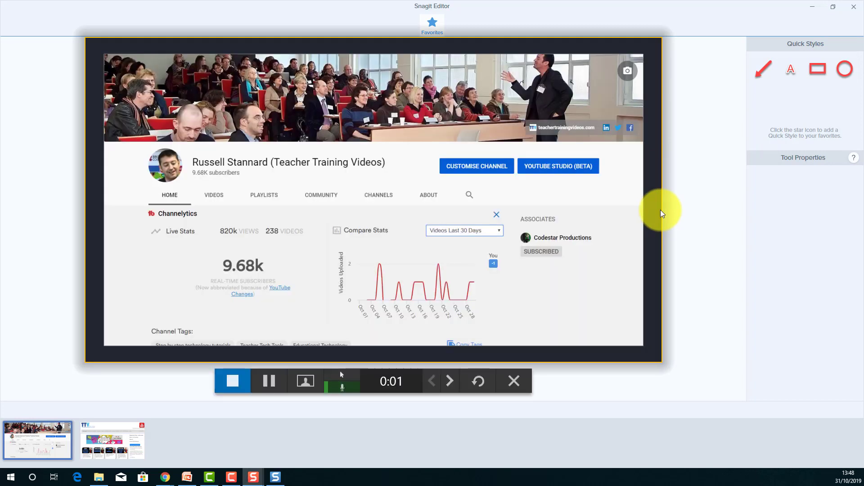
# Step: Draw a red rectangle around the Live Stats subscriber count during recording
pyautogui.click(764, 71)
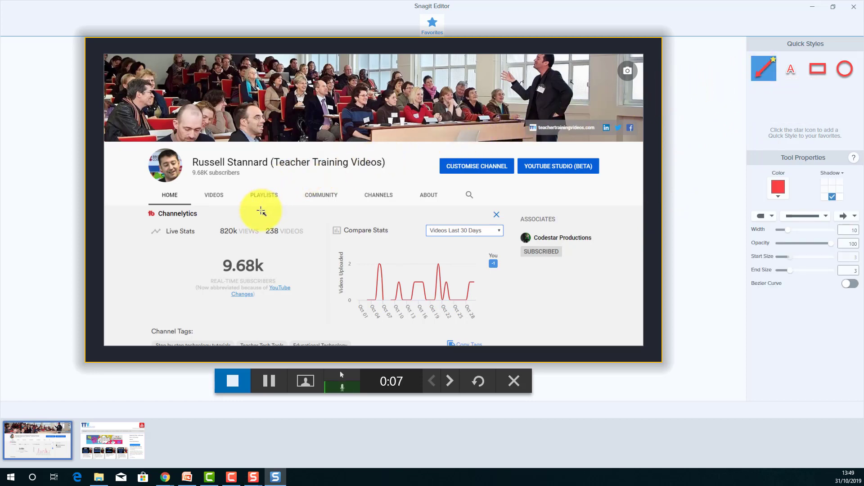
pyautogui.click(818, 68)
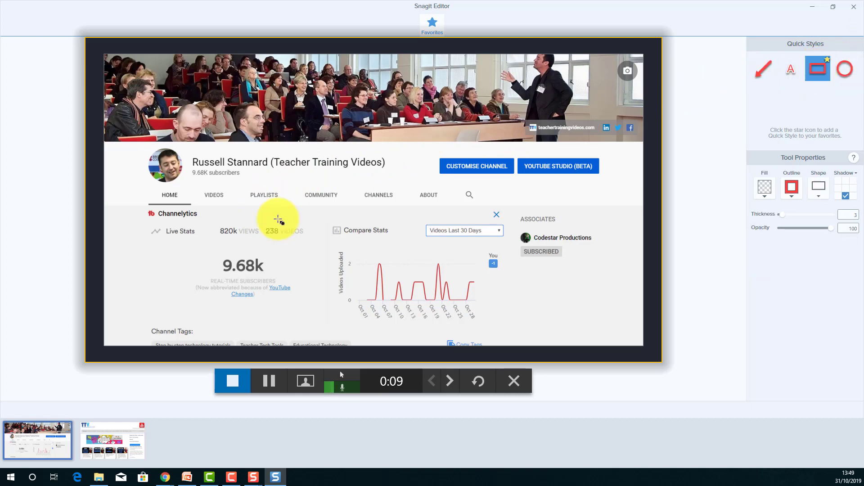
pyautogui.moveTo(160, 214); pyautogui.dragTo(346, 314)
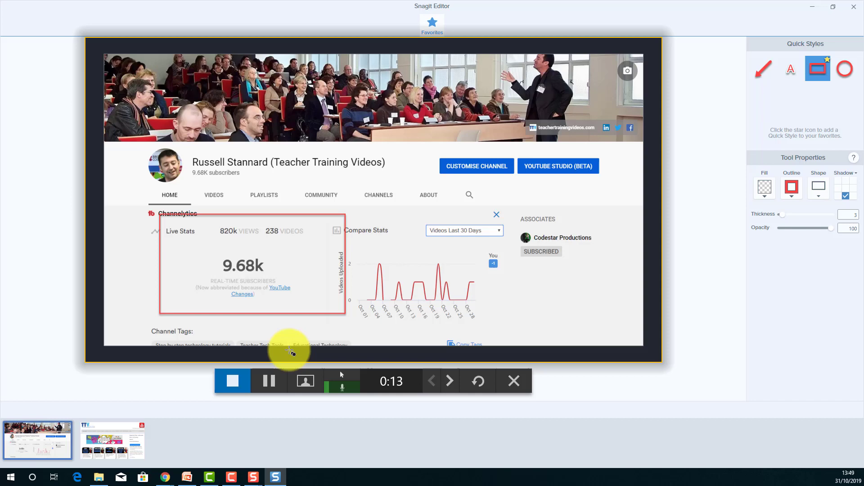
# Step: Switch to the homepage screenshot, point a red arrow at Sign up to the Newsletter, and stop recording
pyautogui.click(270, 381)
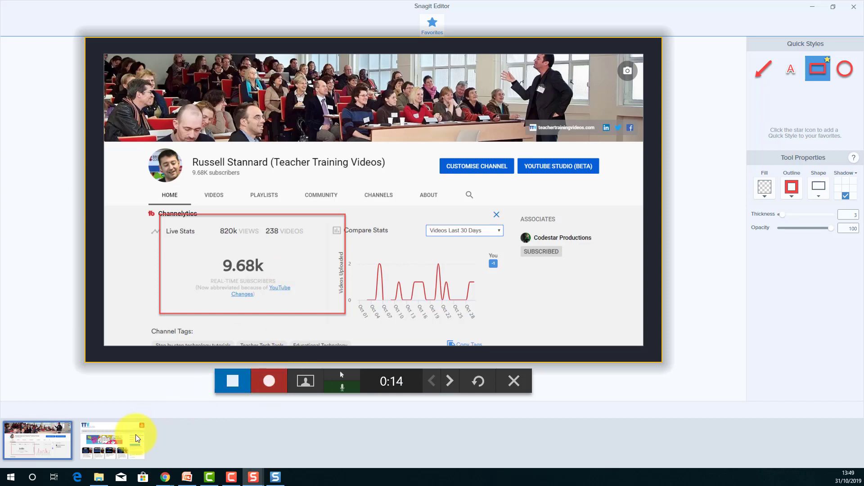
pyautogui.click(111, 441)
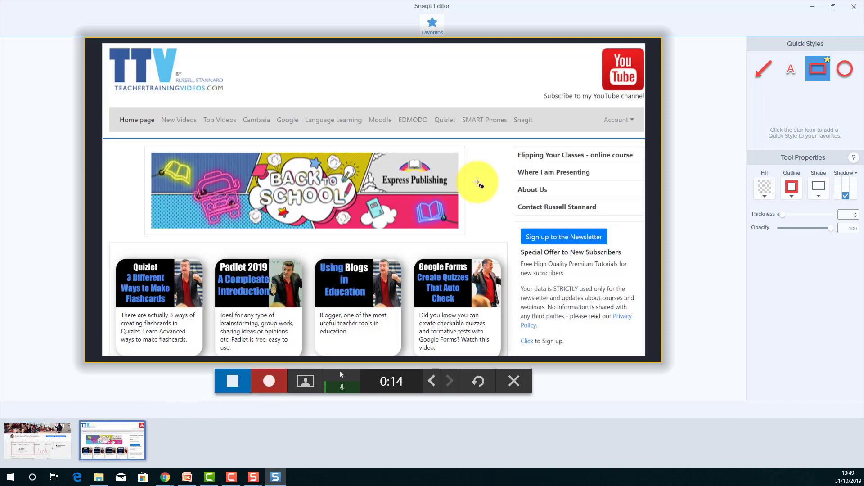
pyautogui.click(270, 382)
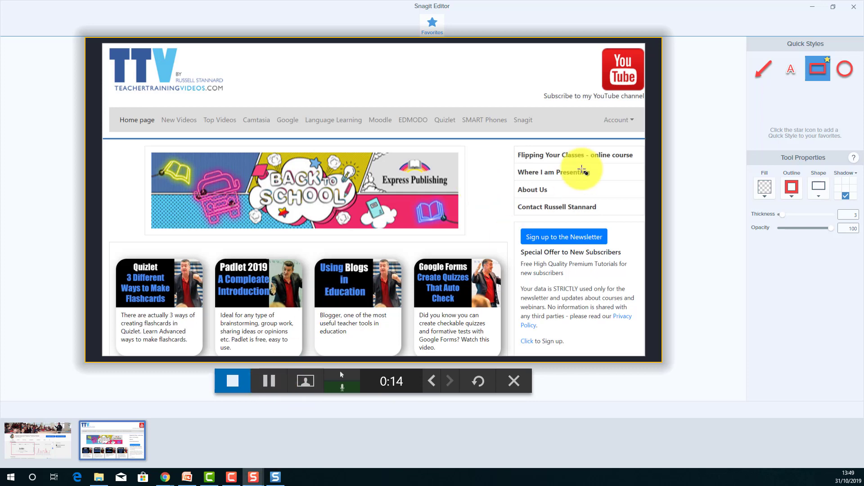
pyautogui.click(770, 73)
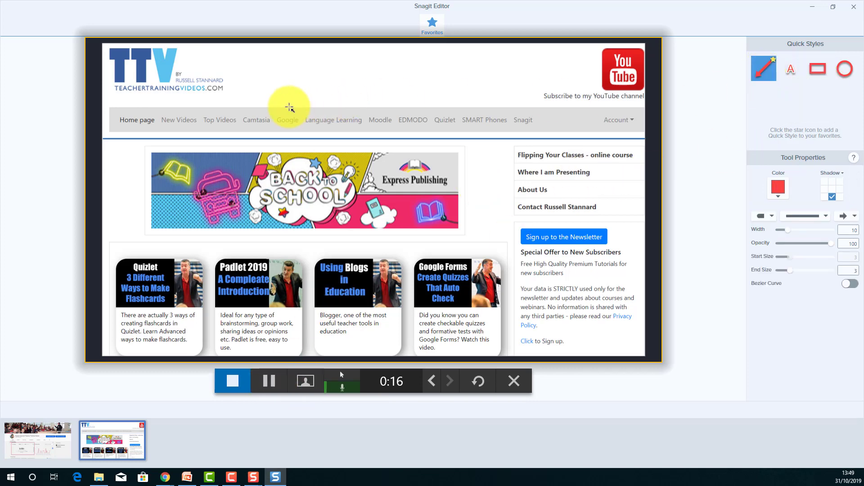
pyautogui.moveTo(274, 104); pyautogui.dragTo(522, 233)
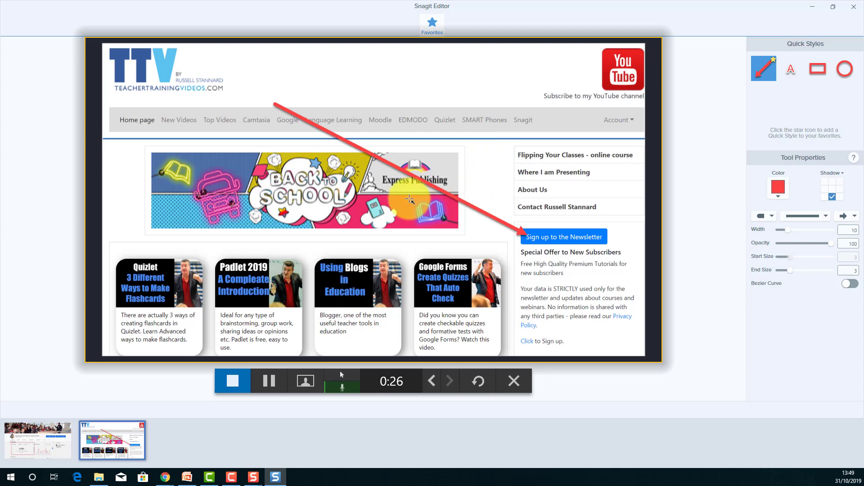
pyautogui.click(231, 382)
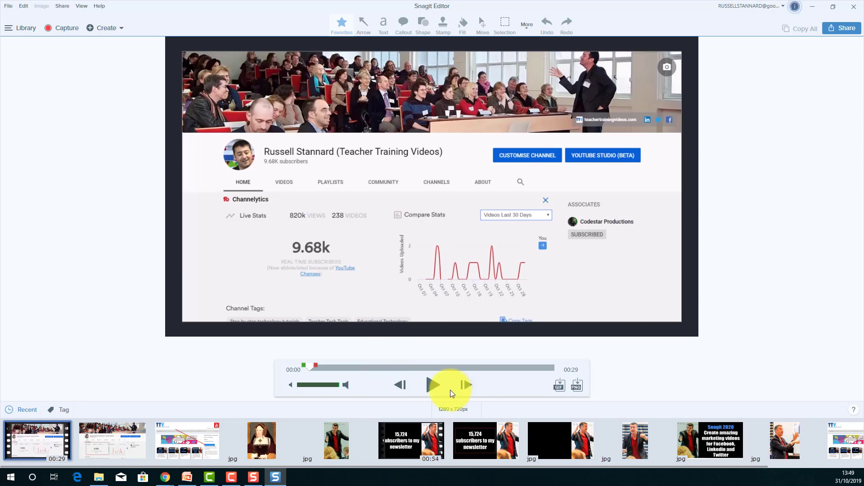
# Step: Play the 29-second video and scrub the timeline to check the red box and arrow
pyautogui.click(432, 386)
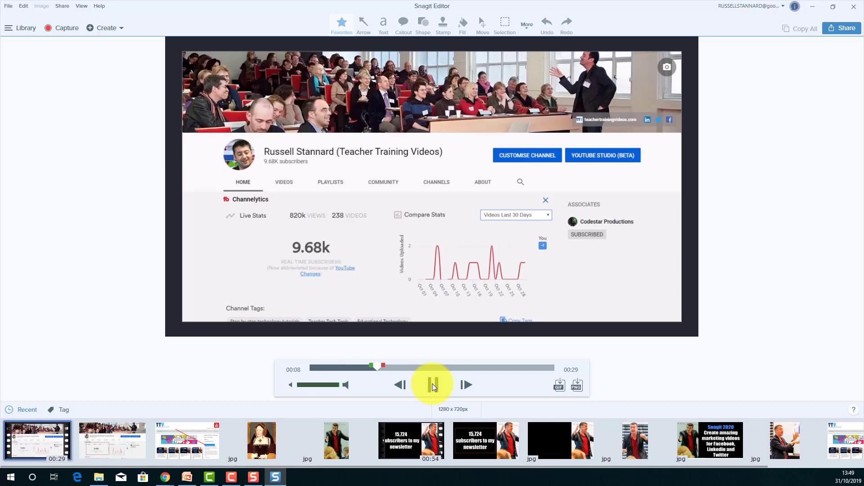
pyautogui.click(433, 386)
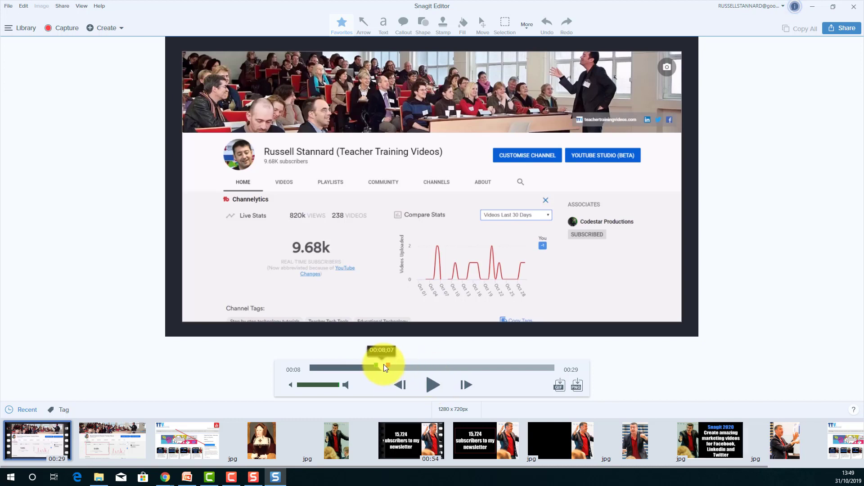
pyautogui.moveTo(386, 368); pyautogui.dragTo(482, 380)
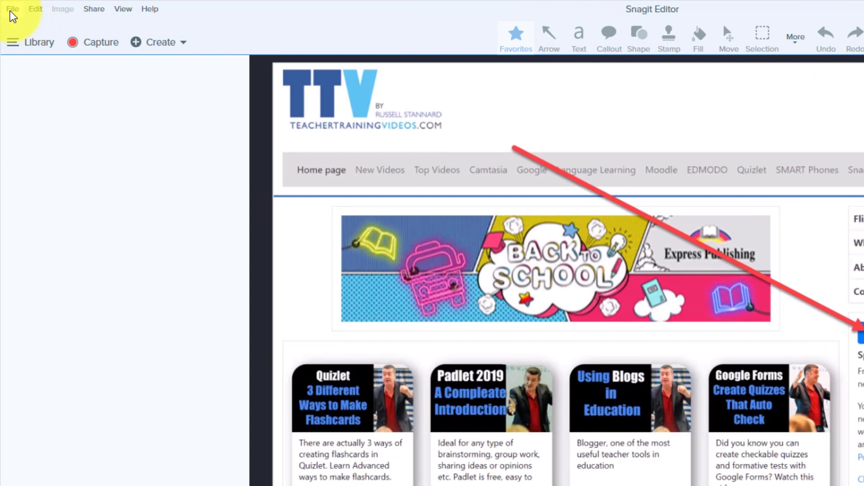
# Step: Bring up the File menu's save options for the finished video
pyautogui.click(12, 10)
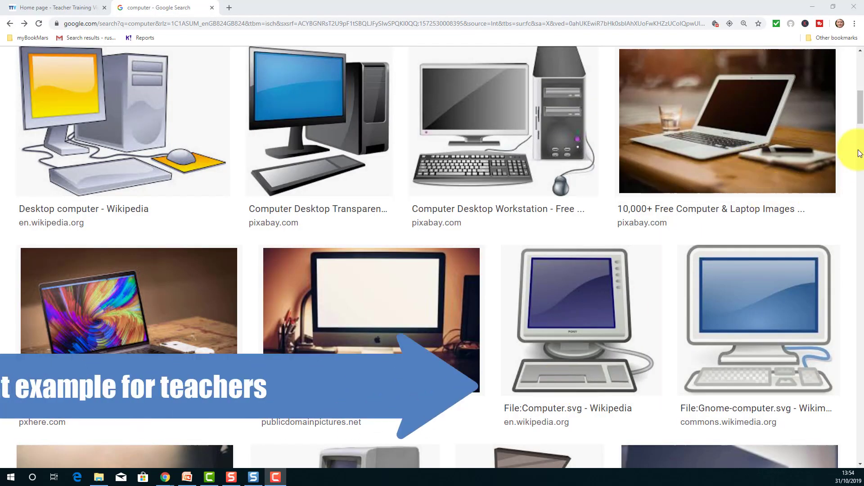
# Step: Preview the Desktop computer - Wikipedia image, open its Wikipedia source, then return to the results
pyautogui.moveTo(859, 116); pyautogui.dragTo(860, 108)
pyautogui.scroll(-2, 844, 127)
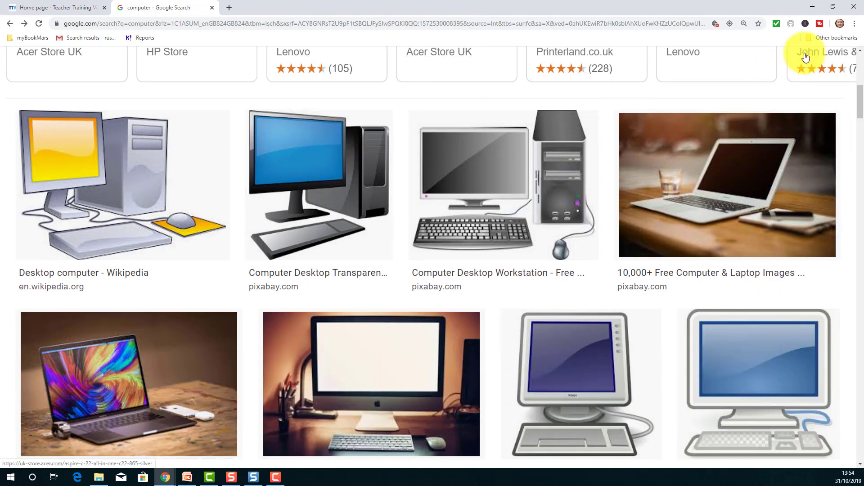
pyautogui.moveTo(860, 106); pyautogui.dragTo(859, 71)
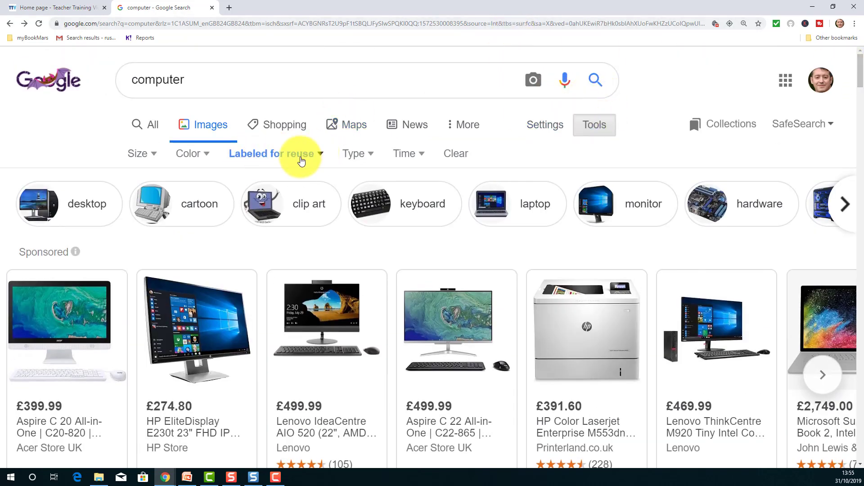
pyautogui.moveTo(859, 74); pyautogui.dragTo(859, 112)
pyautogui.click(106, 166)
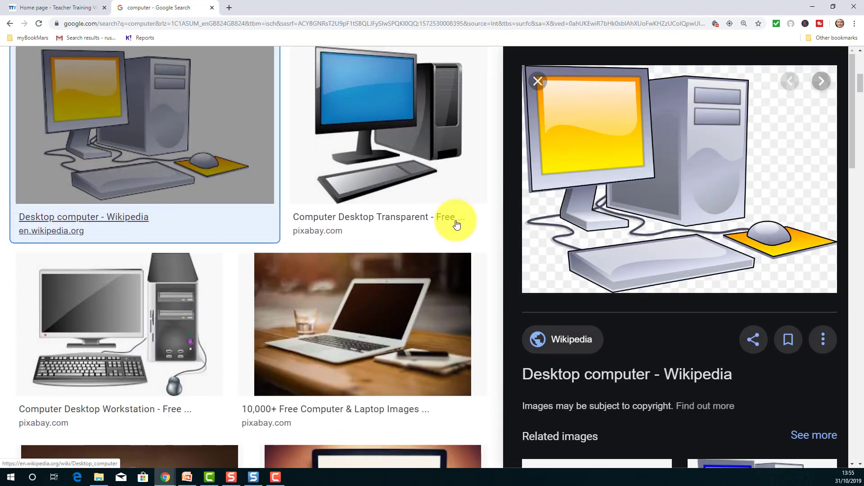
pyautogui.click(621, 163)
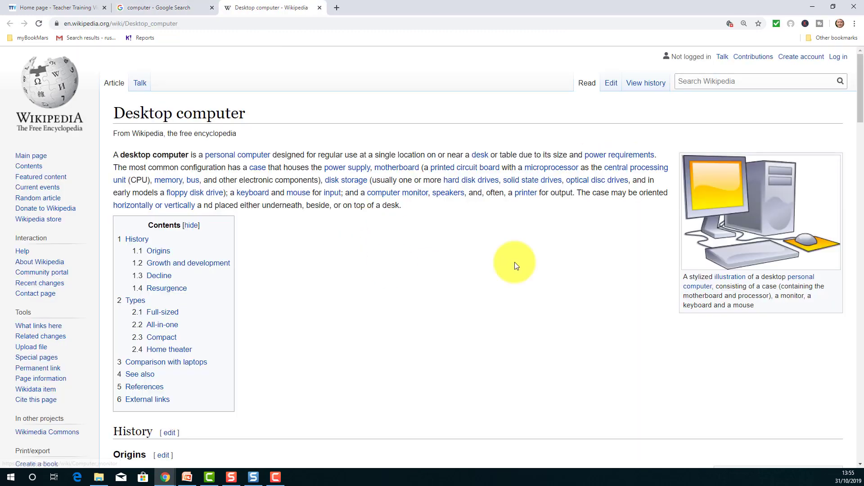
pyautogui.click(174, 6)
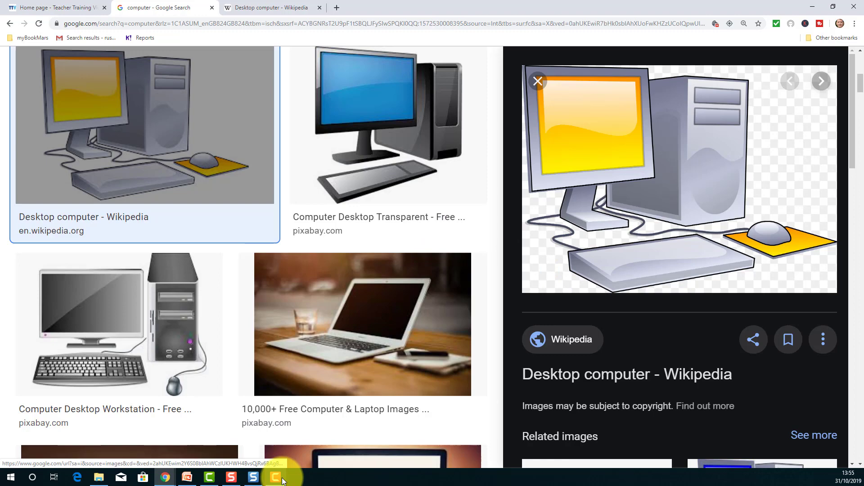
# Step: Capture a 699×507 region around the desktop computer clipart preview into Snagit Editor
pyautogui.click(234, 479)
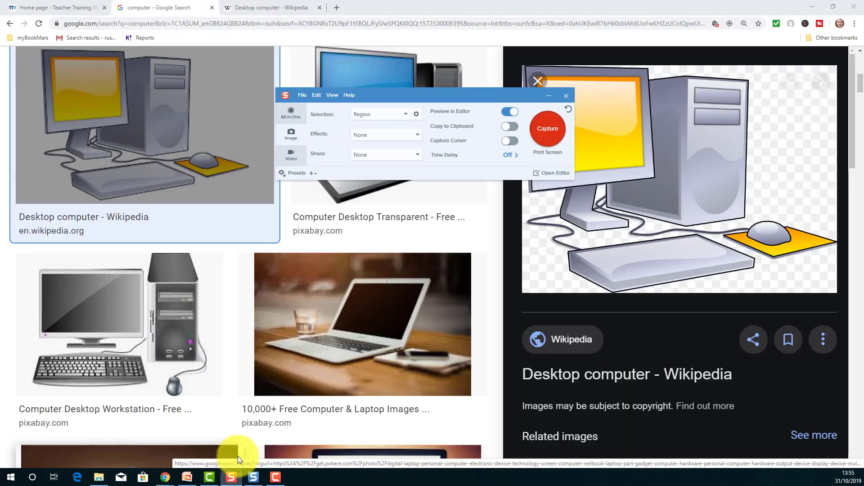
pyautogui.click(544, 131)
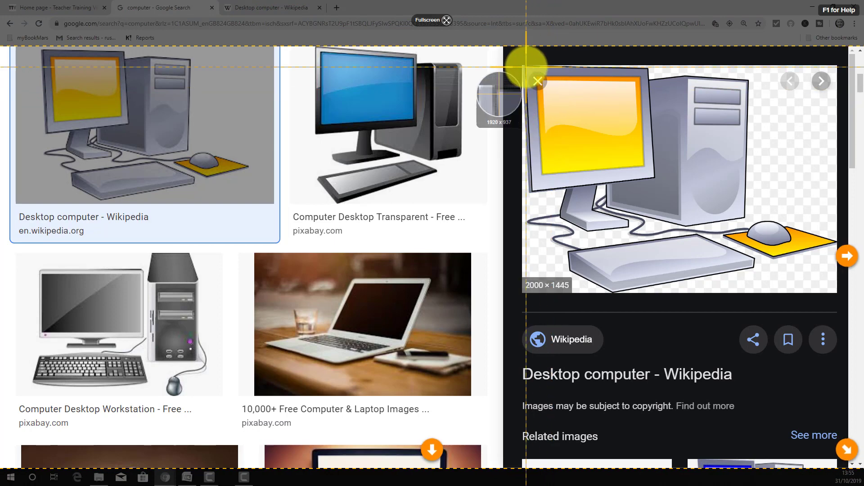
pyautogui.moveTo(523, 65); pyautogui.dragTo(840, 296)
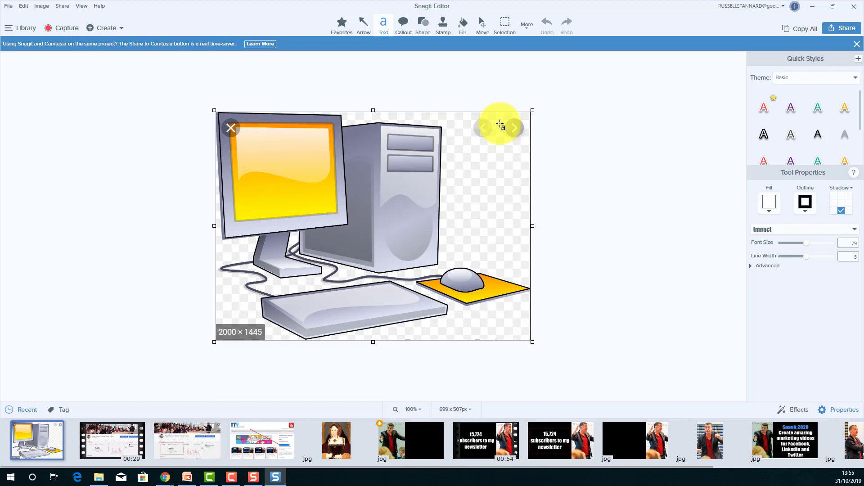
# Step: Number the monitor, cable, keyboard, mouse, mouse pad, tower and stand 1–7 with Step markers
pyautogui.click(527, 28)
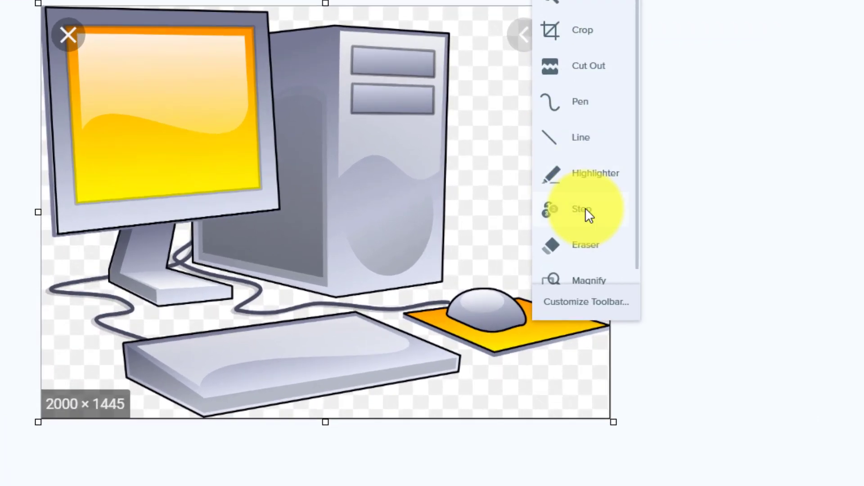
pyautogui.click(585, 211)
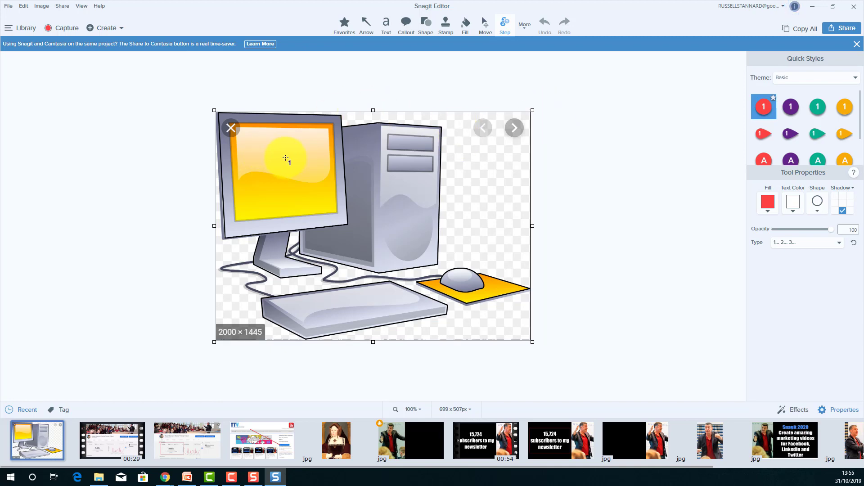
pyautogui.click(285, 158)
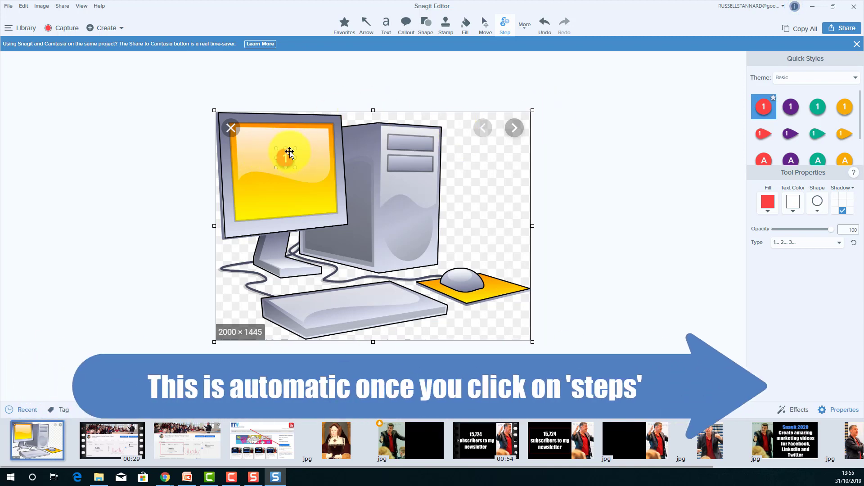
pyautogui.click(253, 283)
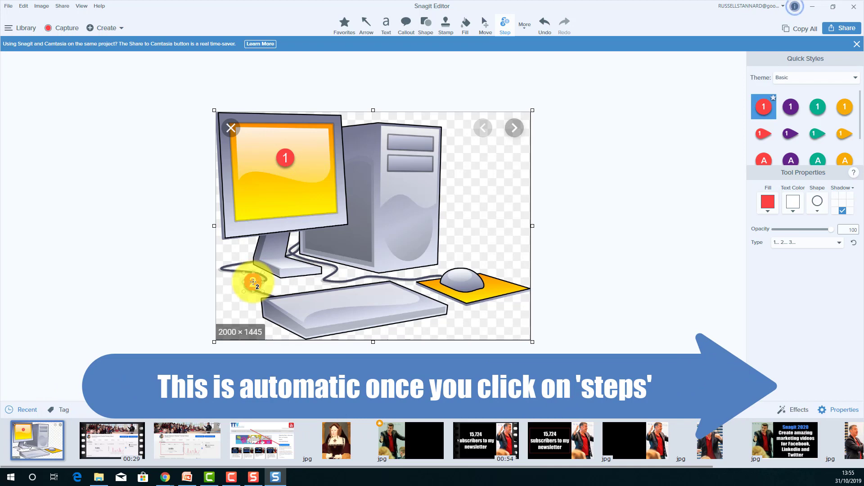
pyautogui.click(356, 303)
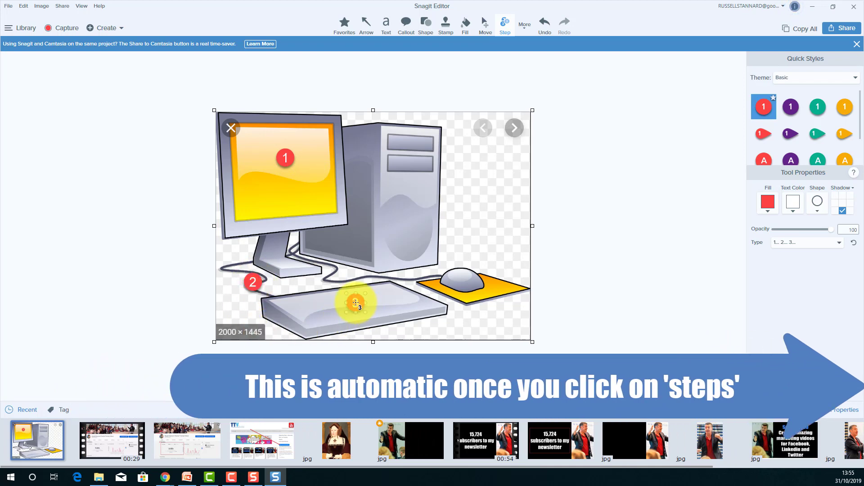
pyautogui.click(460, 278)
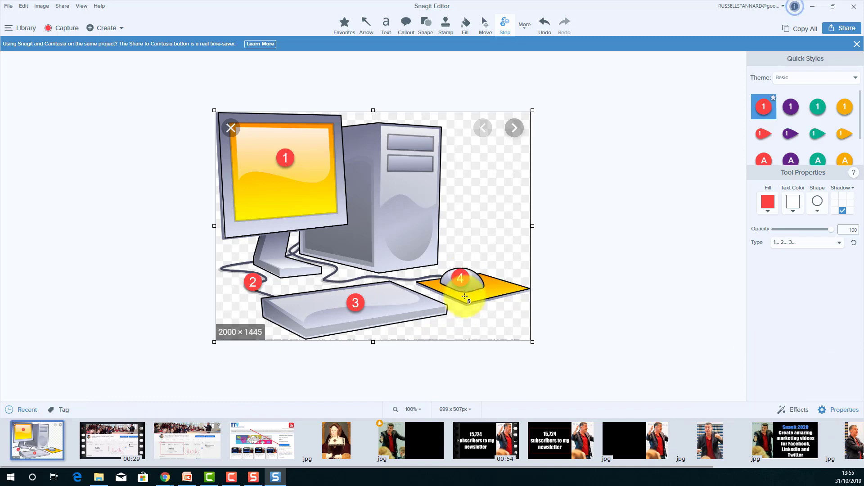
pyautogui.click(496, 288)
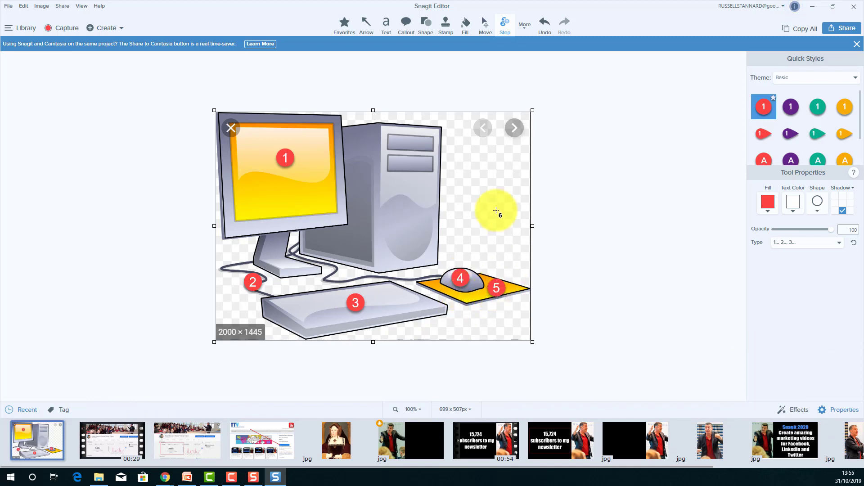
pyautogui.click(409, 201)
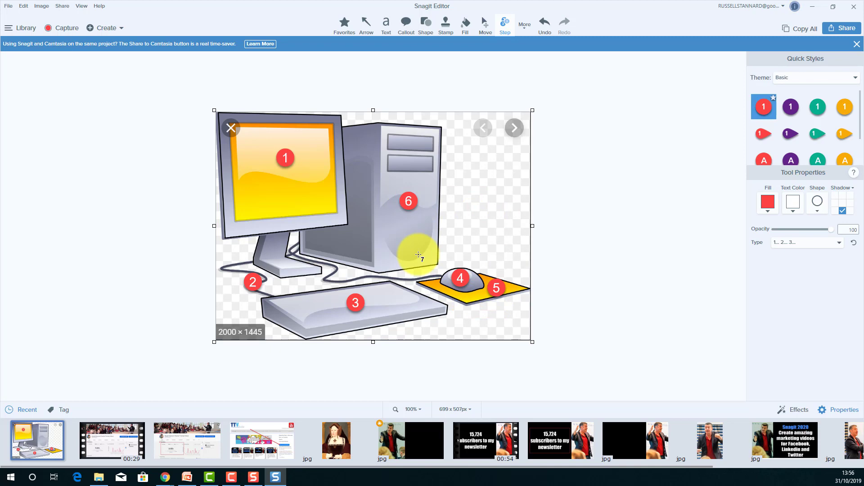
pyautogui.click(272, 246)
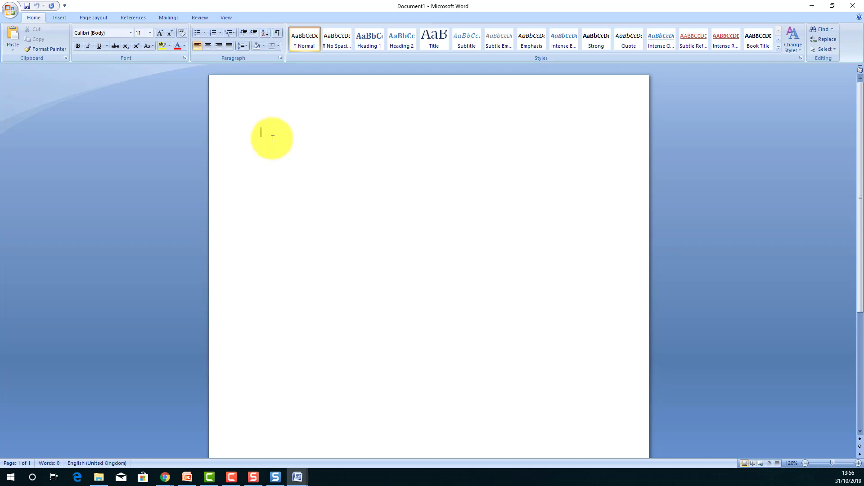
# Step: Paste the numbered computer image and type the heading 'Write the correct word' below it
pyautogui.hotkey('ctrl', 'v')
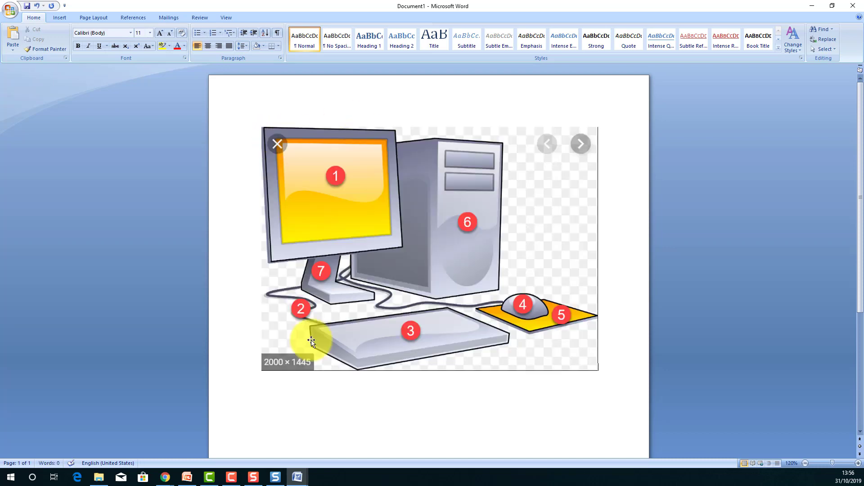
pyautogui.click(264, 380)
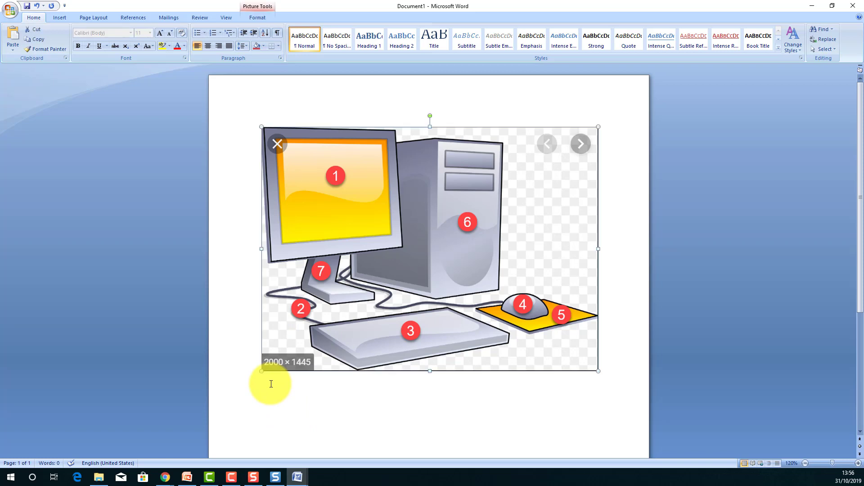
pyautogui.click(615, 363)
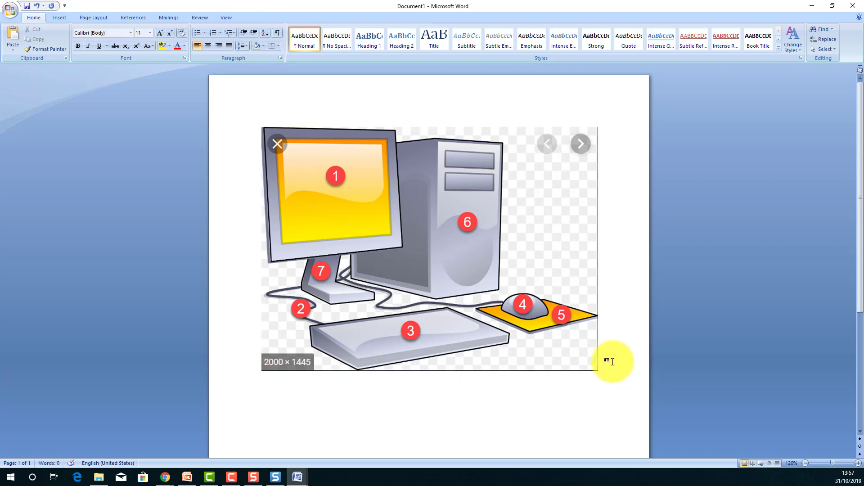
pyautogui.write('WR')
pyautogui.press('BackSpace')
pyautogui.write('rite the cor')
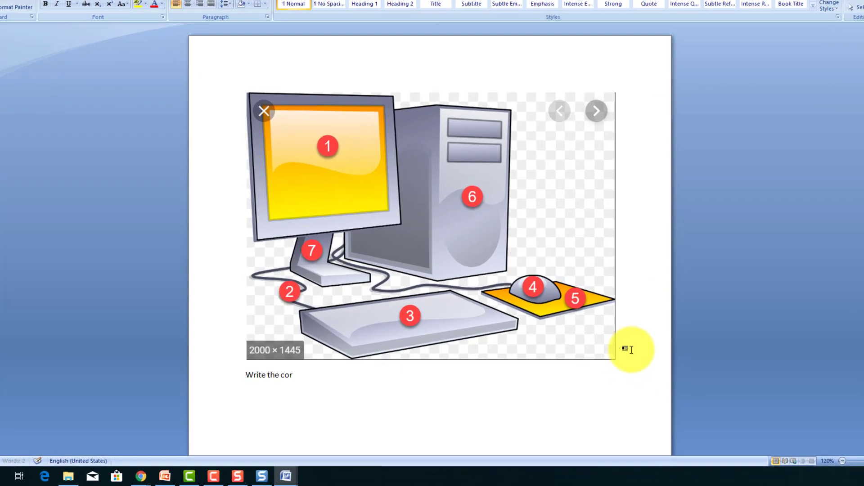
pyautogui.write('rect word')
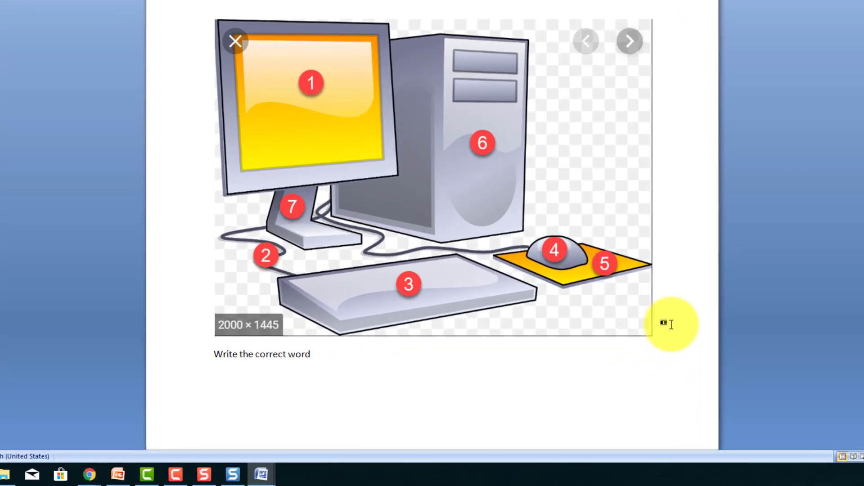
# Step: Add answer lines numbered 1 to 7 under the heading
pyautogui.press('Return')
pyautogui.write('1')
pyautogui.press('Return')
pyautogui.write('2')
pyautogui.press('Return')
pyautogui.write('3')
pyautogui.press('Return')
pyautogui.write('4')
pyautogui.press('Return')
pyautogui.write('5')
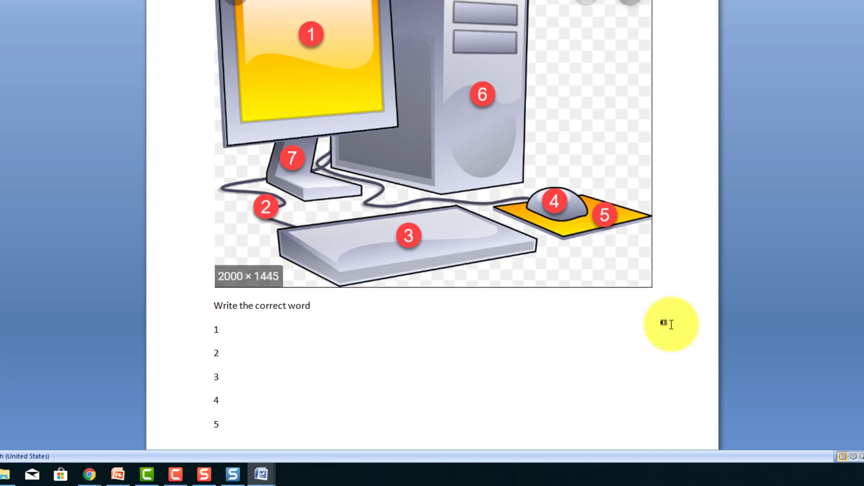
pyautogui.press('Return')
pyautogui.write('6')
pyautogui.press('Return')
pyautogui.write('7')
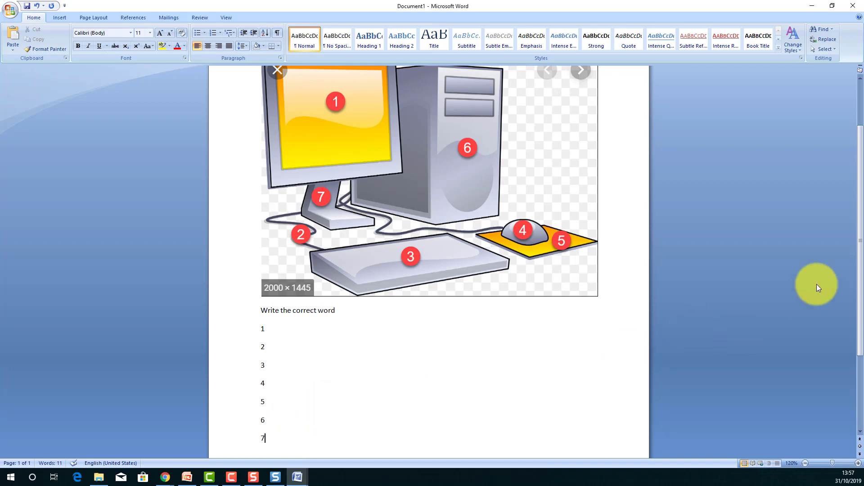
pyautogui.moveTo(860, 226); pyautogui.dragTo(860, 181)
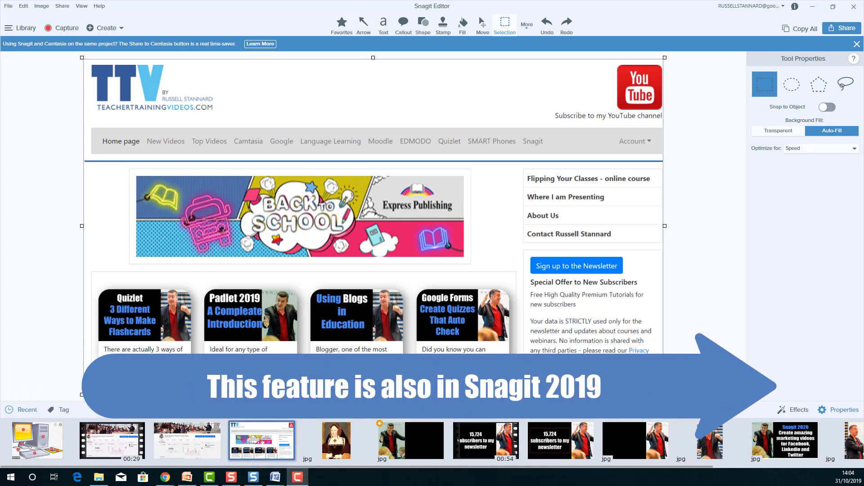
# Step: Draw red arrows at the Quizlet and Google Forms thumbnails and a text box near the top
pyautogui.click(364, 25)
pyautogui.moveTo(319, 88); pyautogui.dragTo(169, 311)
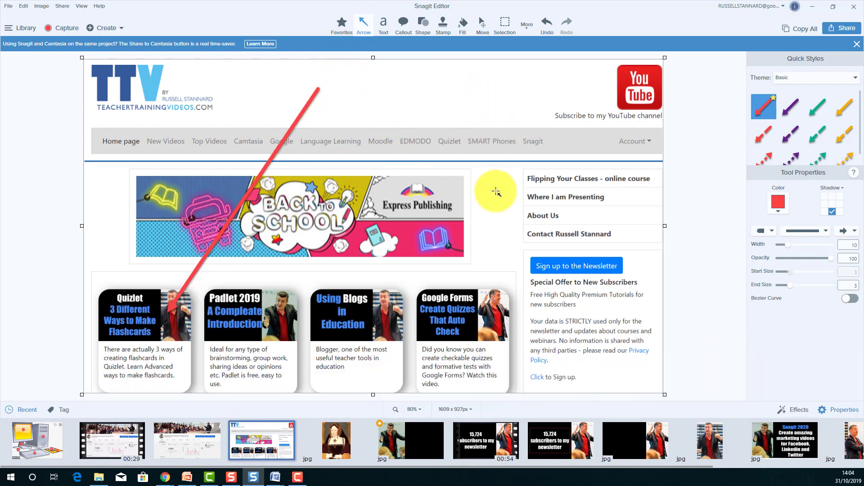
pyautogui.moveTo(496, 193); pyautogui.dragTo(475, 322)
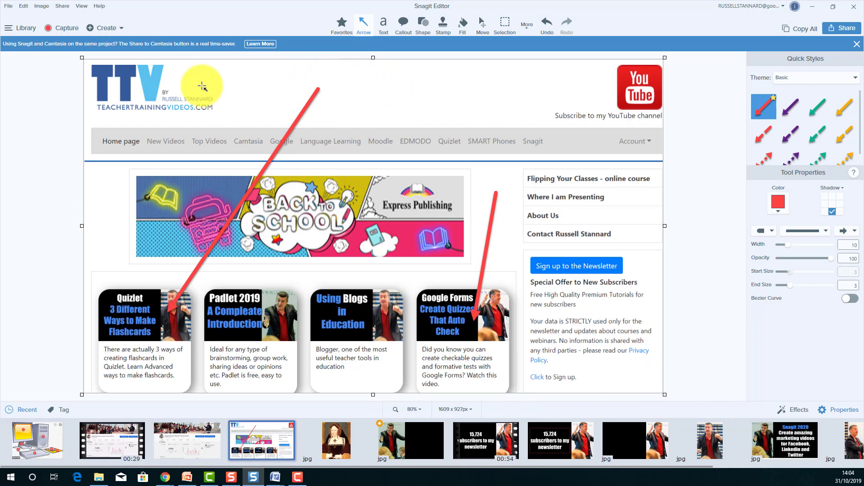
pyautogui.click(384, 22)
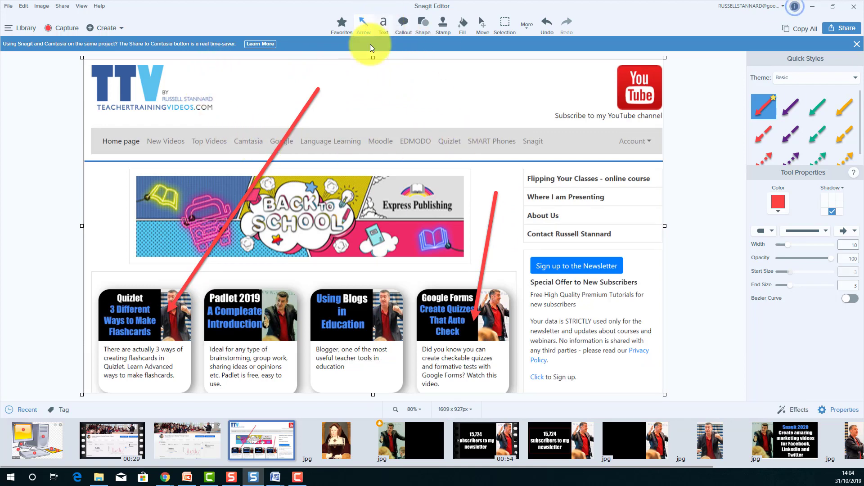
pyautogui.moveTo(319, 64); pyautogui.dragTo(420, 105)
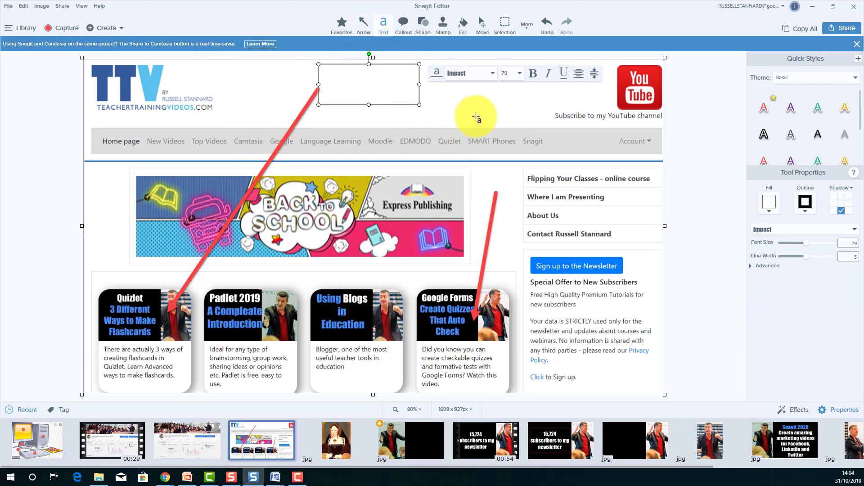
# Step: Undo the empty text box and both red arrows
pyautogui.click(548, 23)
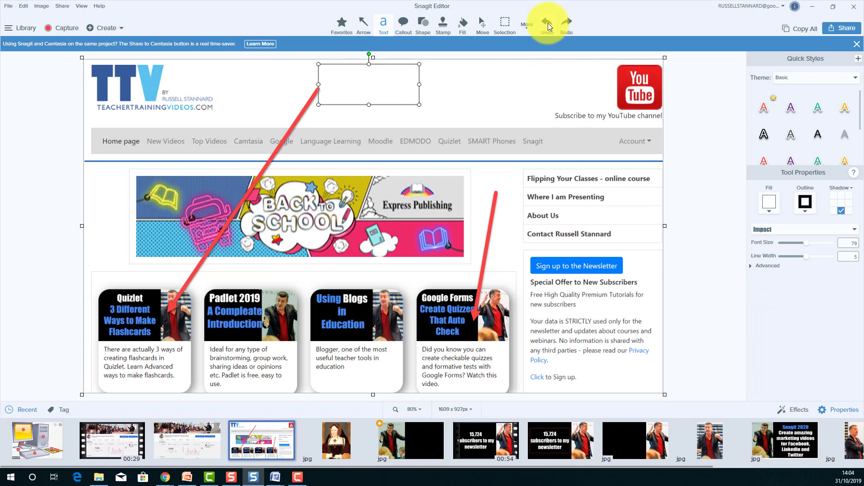
pyautogui.click(547, 23)
pyautogui.click(547, 23)
pyautogui.click(547, 23)
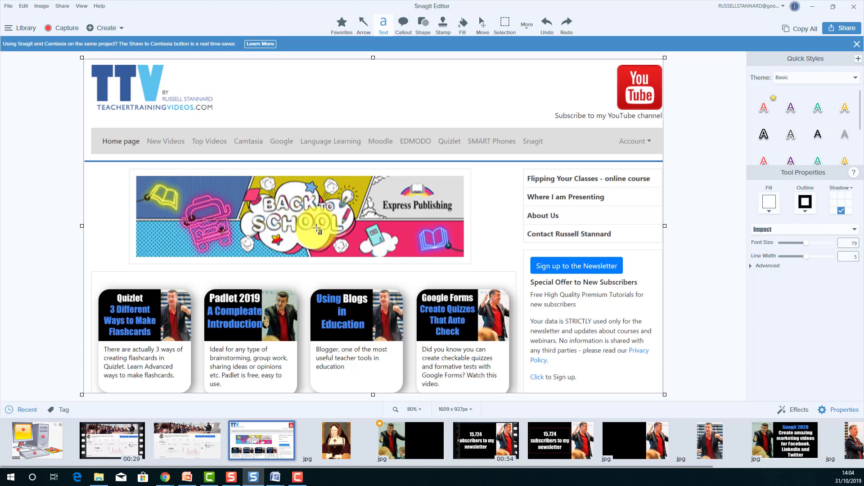
pyautogui.click(505, 23)
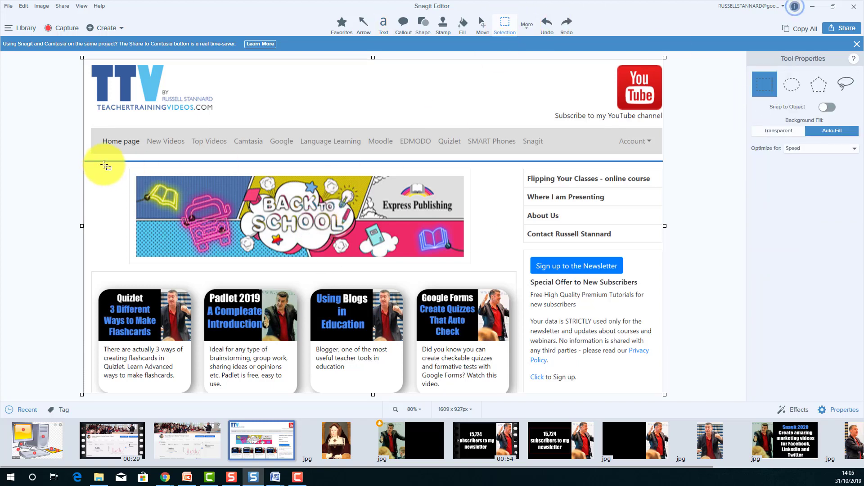
# Step: Delete the Back to School banner, then add downward arrows onto the Padlet, Blogs and Google Forms cards
pyautogui.moveTo(100, 164); pyautogui.dragTo(494, 268)
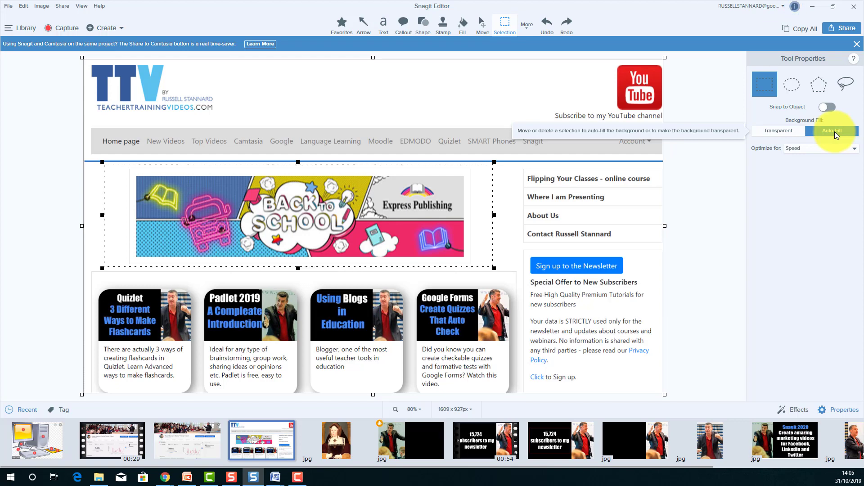
pyautogui.press('Delete')
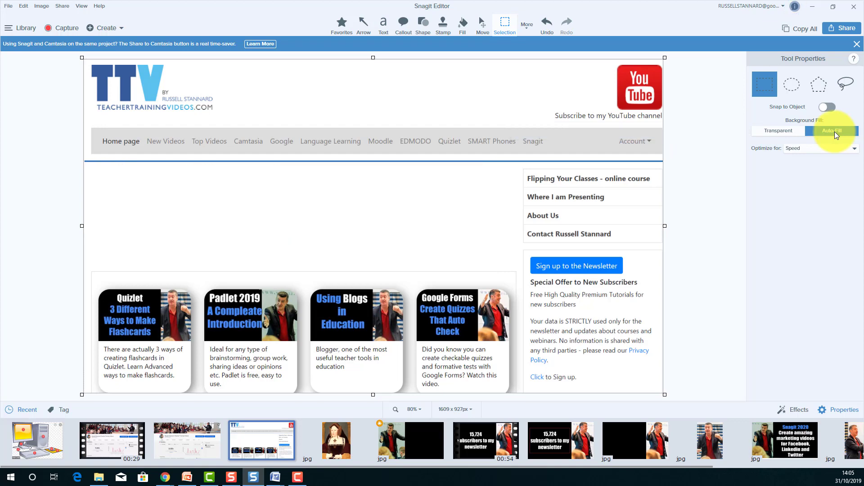
pyautogui.click(360, 22)
pyautogui.moveTo(237, 230); pyautogui.dragTo(246, 324)
pyautogui.moveTo(360, 224); pyautogui.dragTo(352, 324)
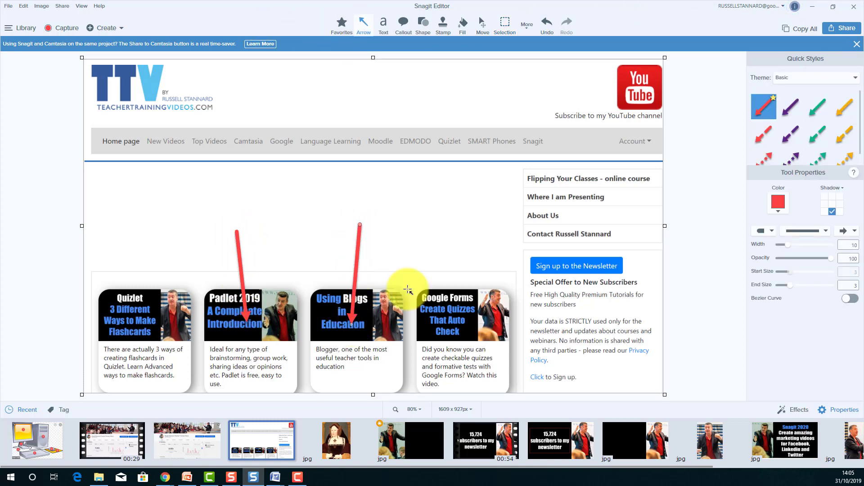
pyautogui.moveTo(480, 243); pyautogui.dragTo(461, 328)
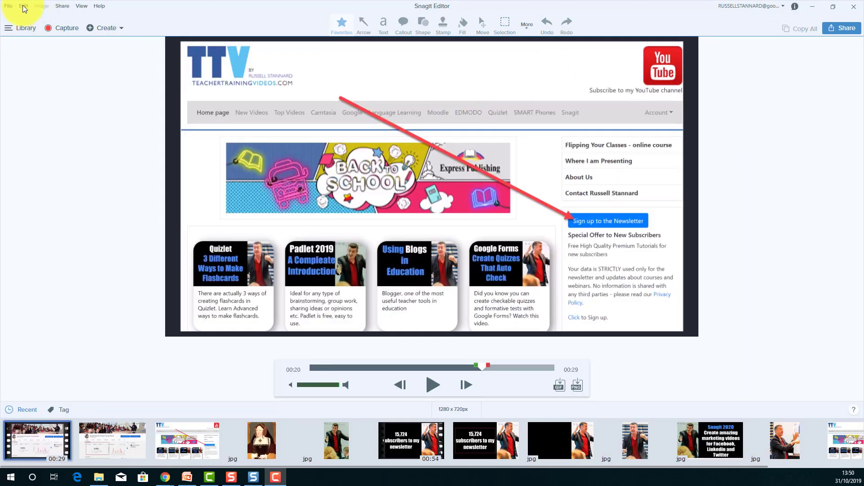
# Step: Open ©justvisual-90949 (2).jpg from the Desktop's NewThumbs folder via File > Open
pyautogui.click(7, 6)
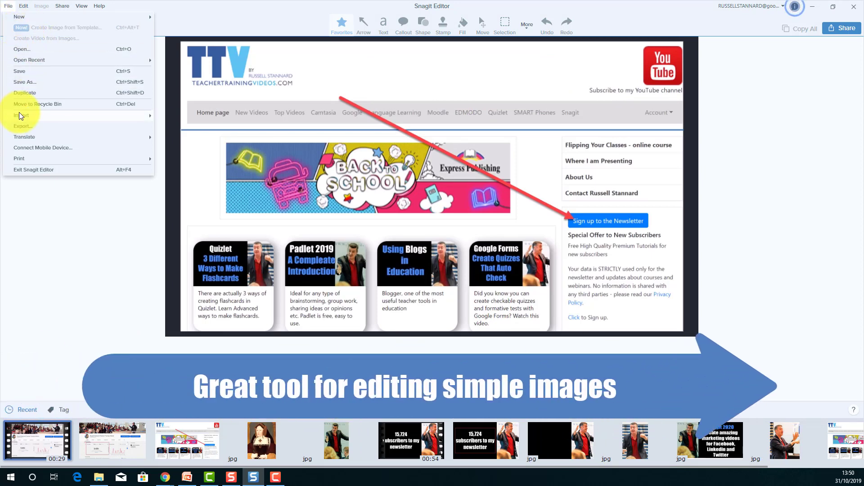
pyautogui.moveTo(20, 116)
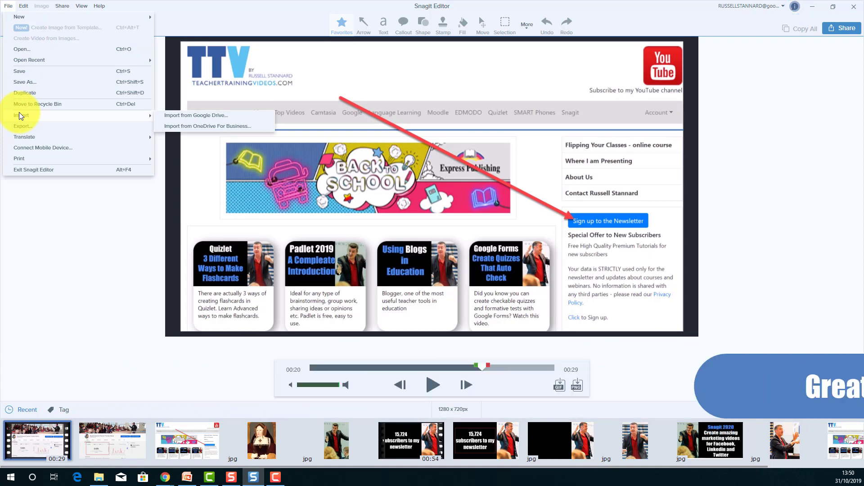
pyautogui.click(21, 50)
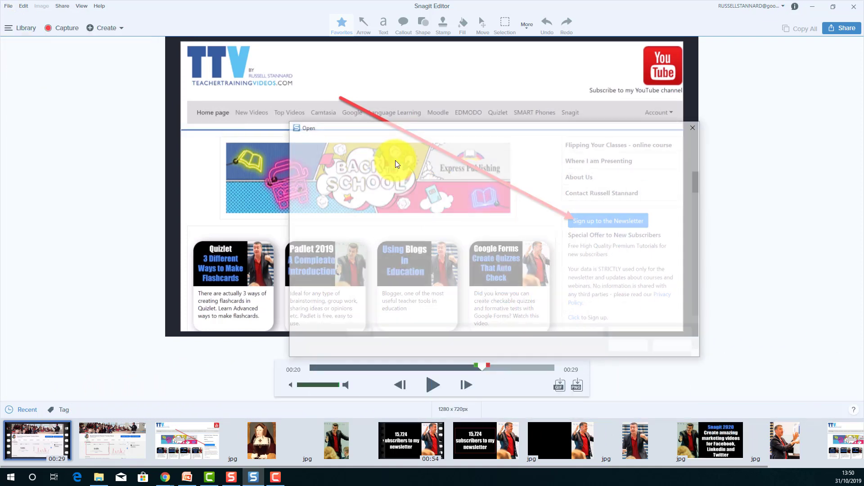
pyautogui.moveTo(353, 228); pyautogui.dragTo(348, 155)
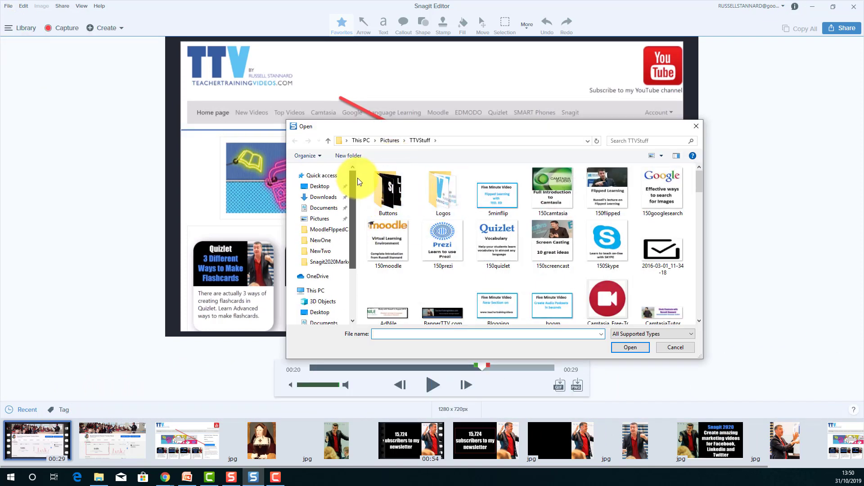
pyautogui.click(320, 218)
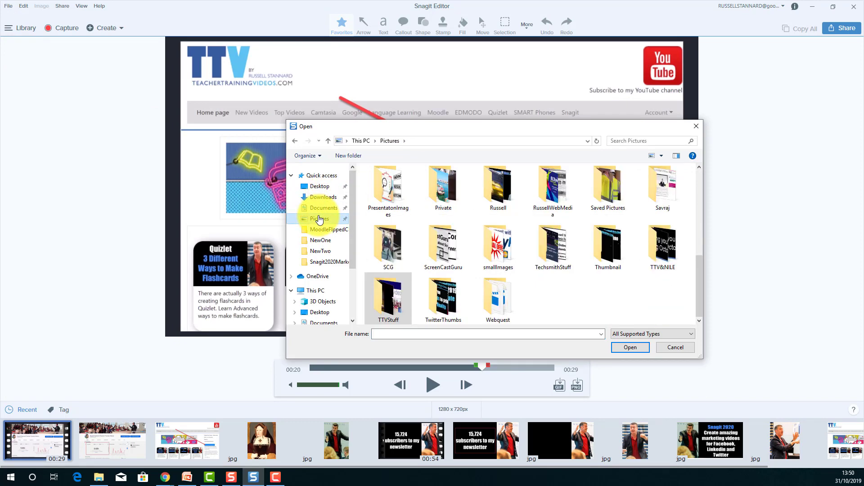
pyautogui.click(319, 186)
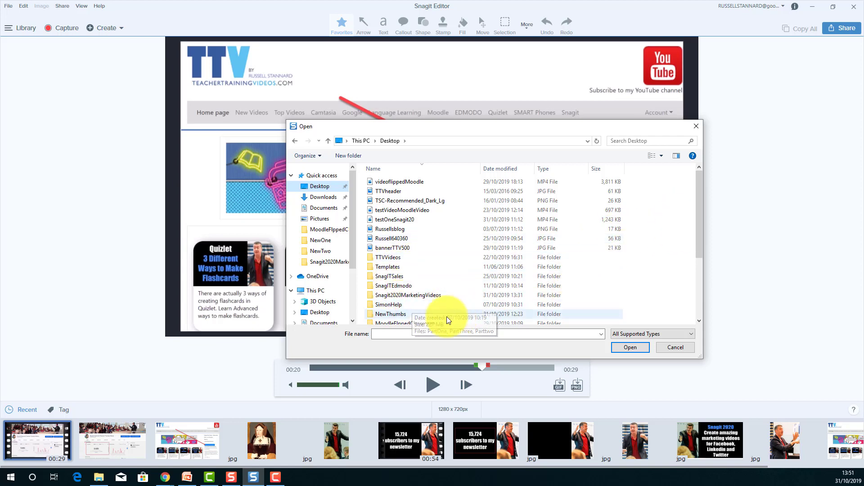
pyautogui.doubleClick(382, 314)
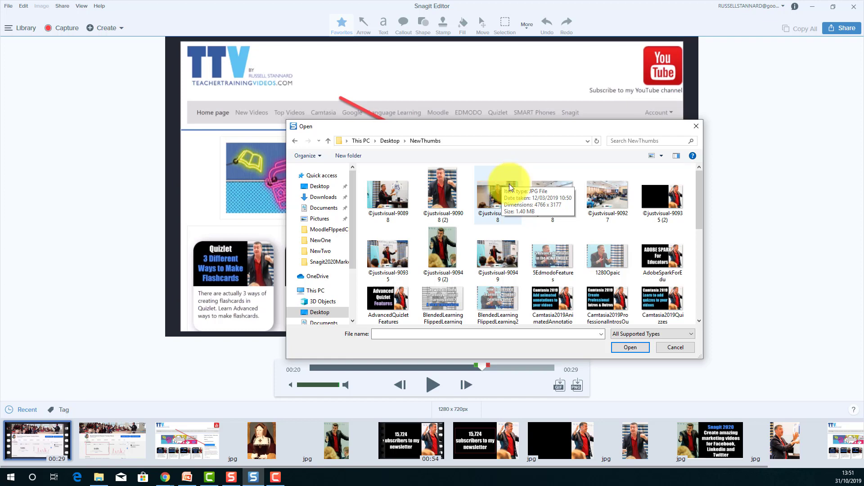
pyautogui.click(444, 242)
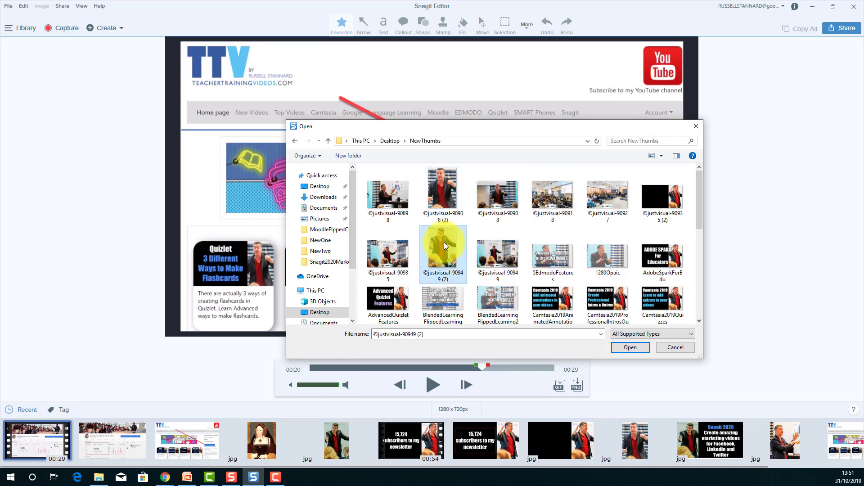
pyautogui.click(631, 348)
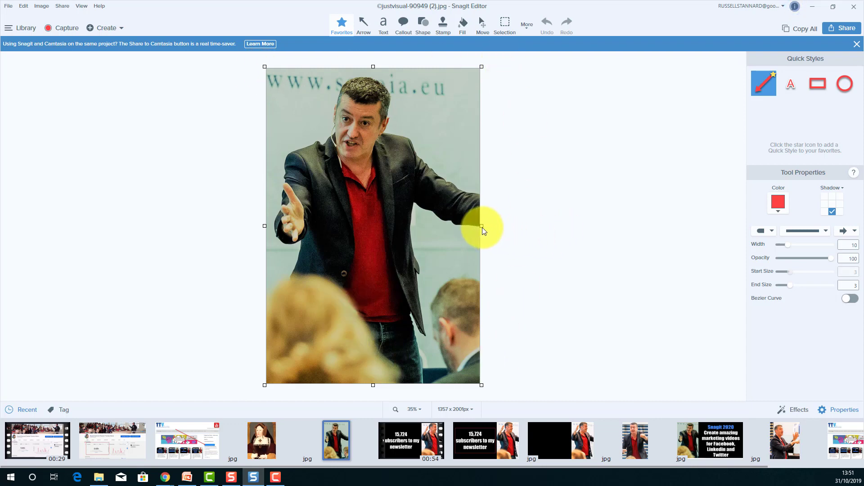
# Step: Extend the canvas rightward to 3337 x 2000 px and fill the new area black
pyautogui.moveTo(481, 226); pyautogui.dragTo(733, 234)
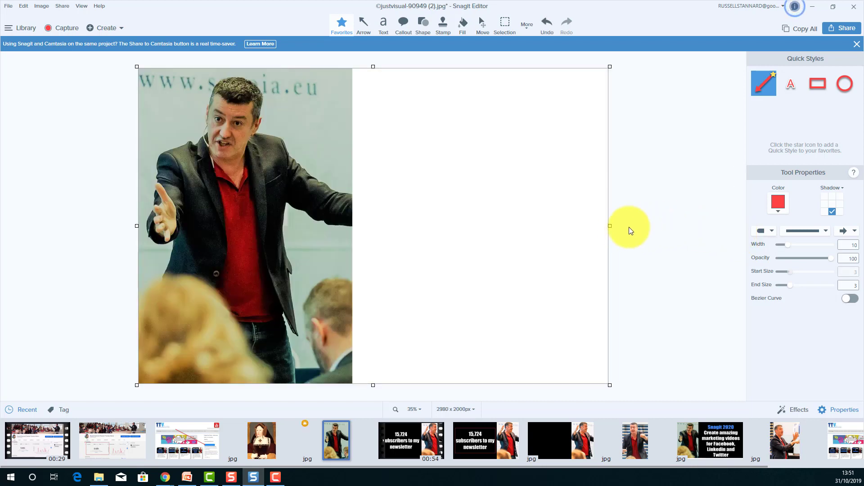
pyautogui.moveTo(610, 225); pyautogui.dragTo(664, 229)
pyautogui.click(464, 23)
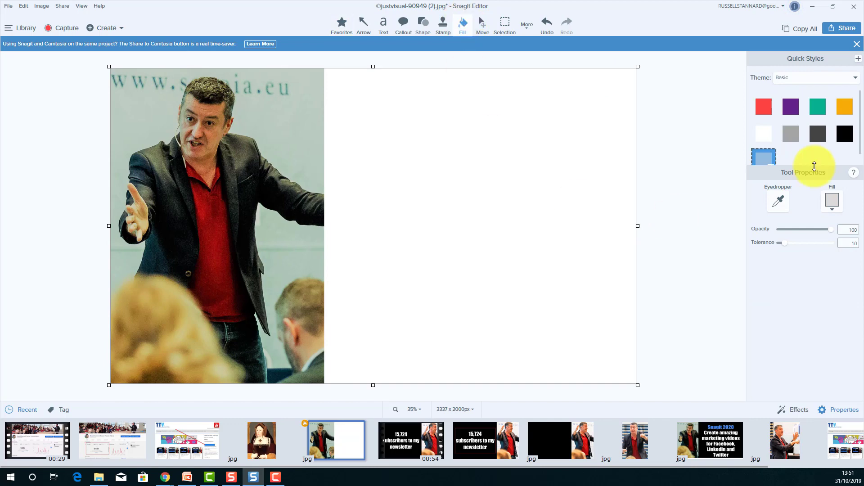
pyautogui.click(845, 134)
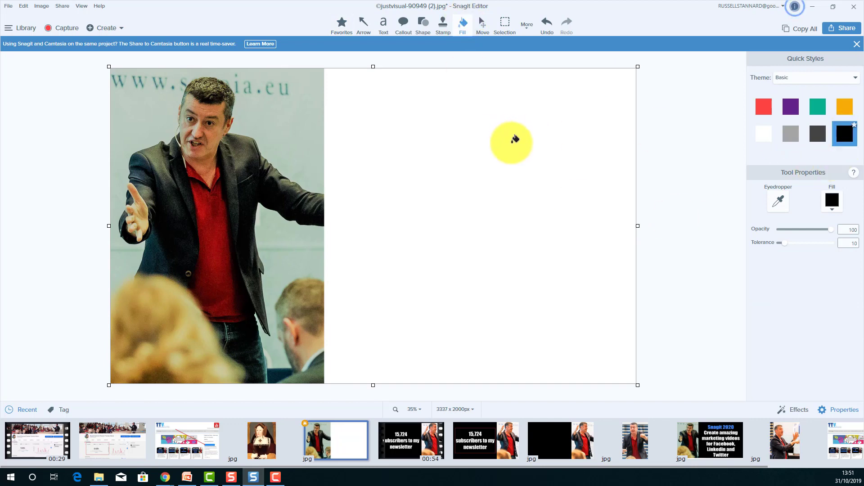
pyautogui.click(513, 139)
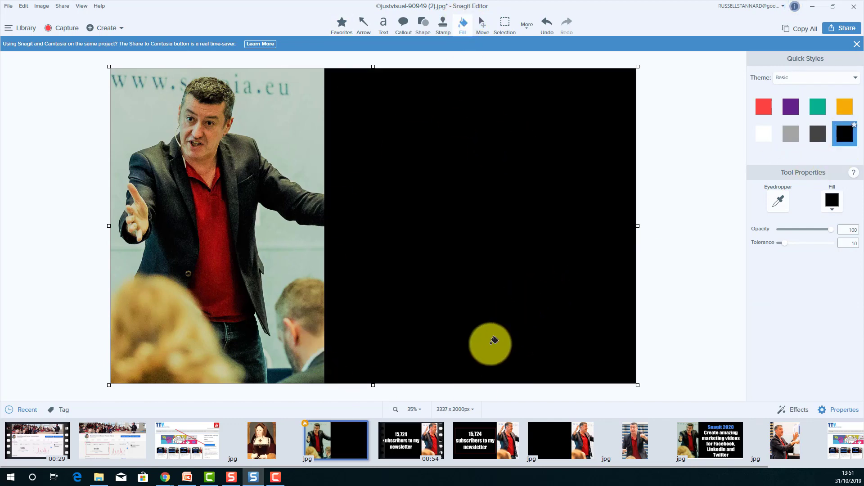
# Step: Resize the canvas to 1280 x 720 px with width and height unlinked
pyautogui.click(475, 410)
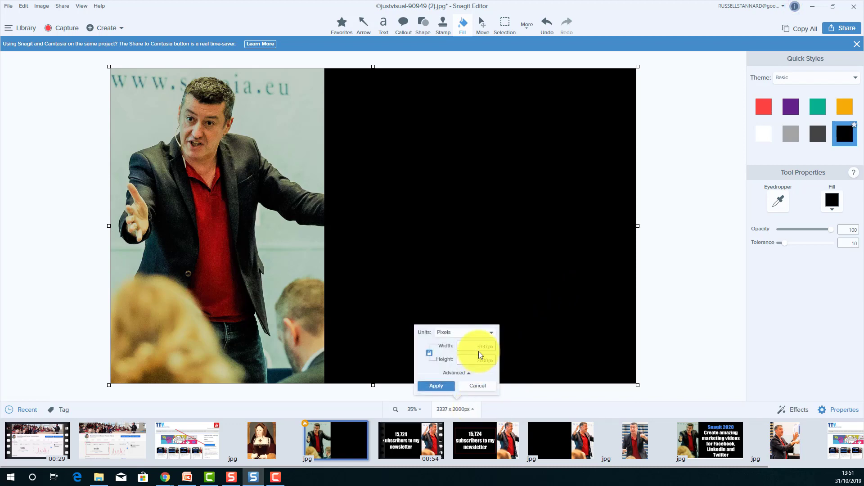
pyautogui.click(428, 353)
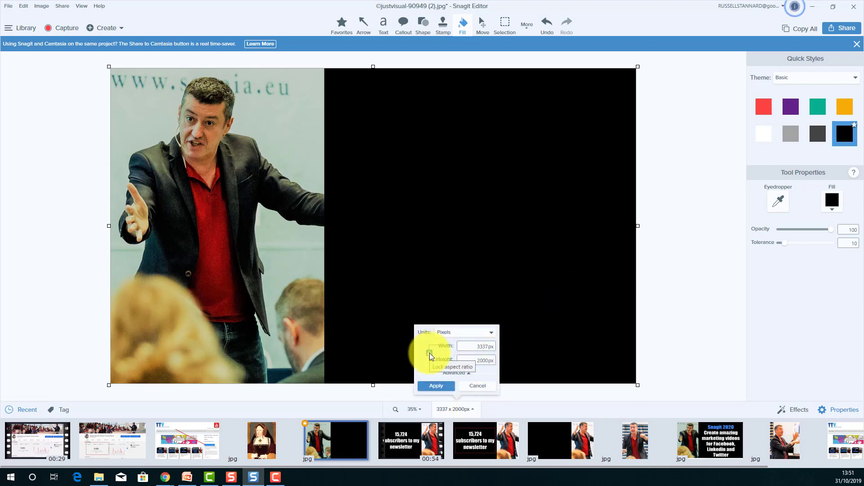
pyautogui.click(486, 349)
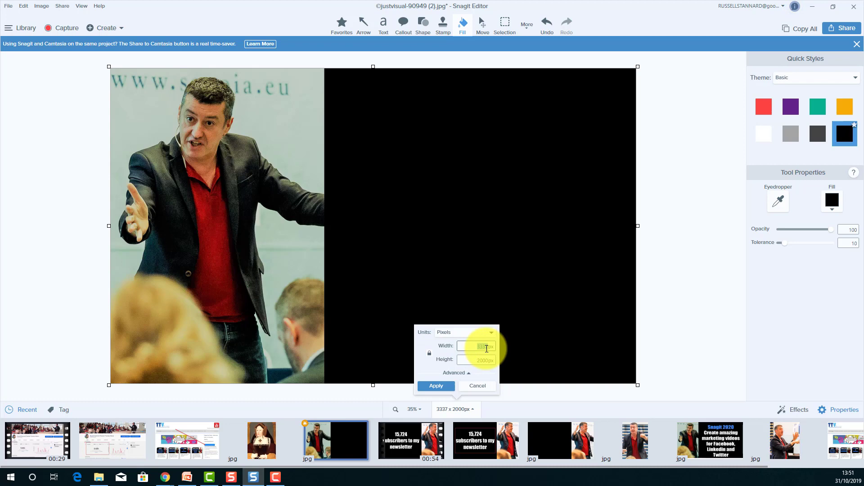
pyautogui.write('1280')
pyautogui.click(489, 362)
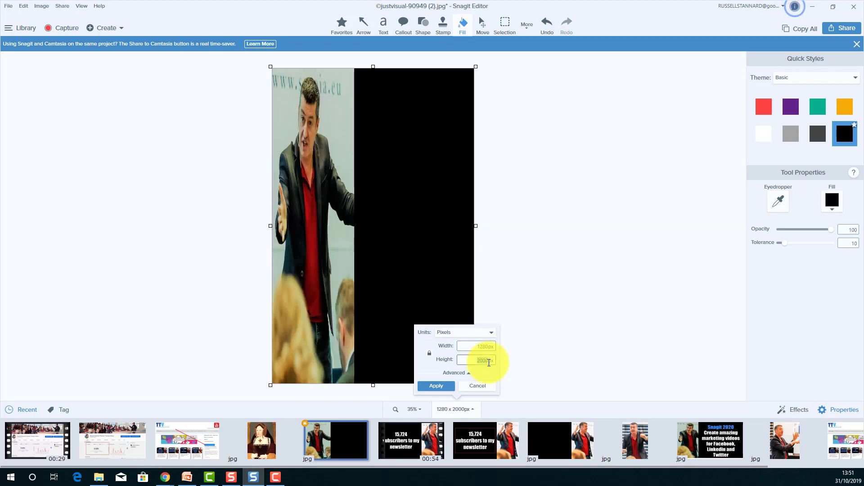
pyautogui.write('720')
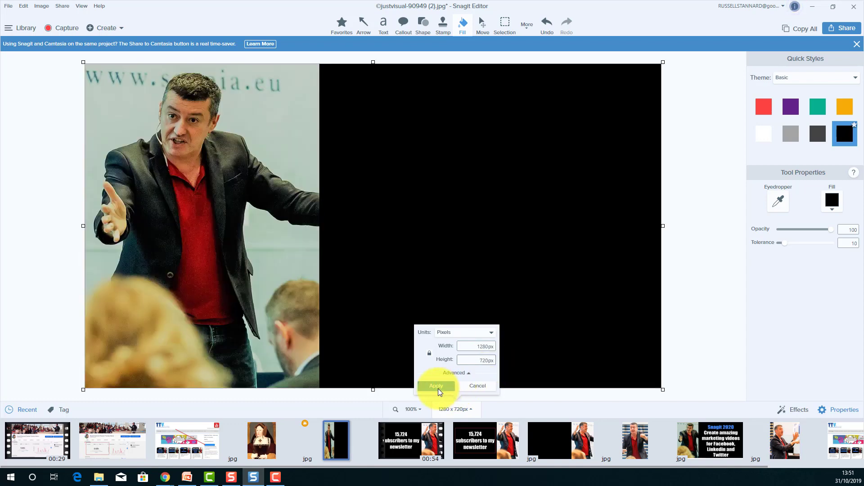
pyautogui.click(439, 389)
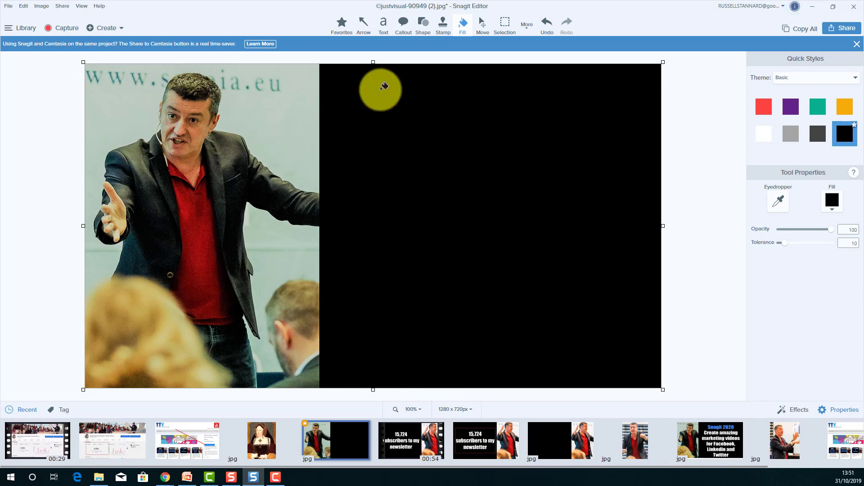
# Step: Type the two-line Impact heading 'My Iatest' / 'Video' in a text box over the black panel
pyautogui.click(382, 26)
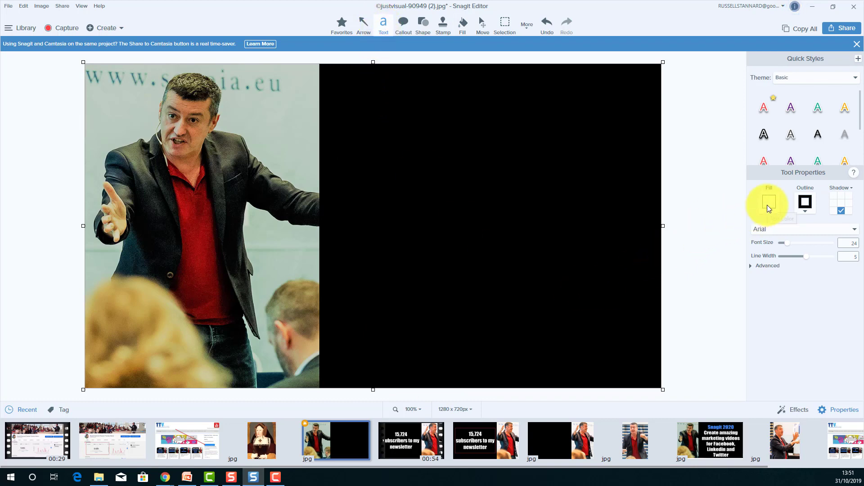
pyautogui.click(854, 232)
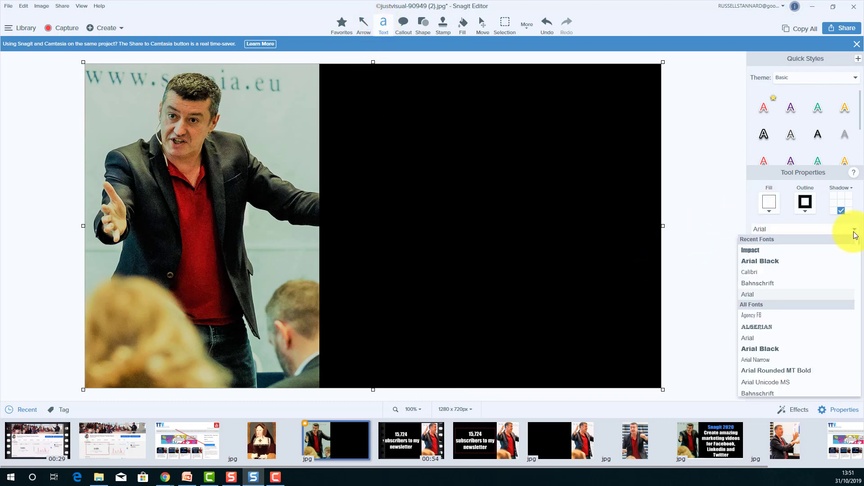
pyautogui.click(761, 250)
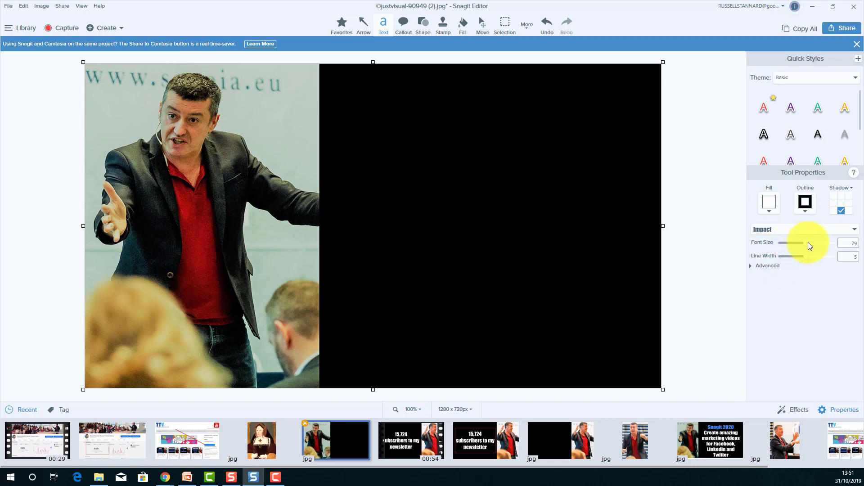
pyautogui.moveTo(338, 85); pyautogui.dragTo(651, 380)
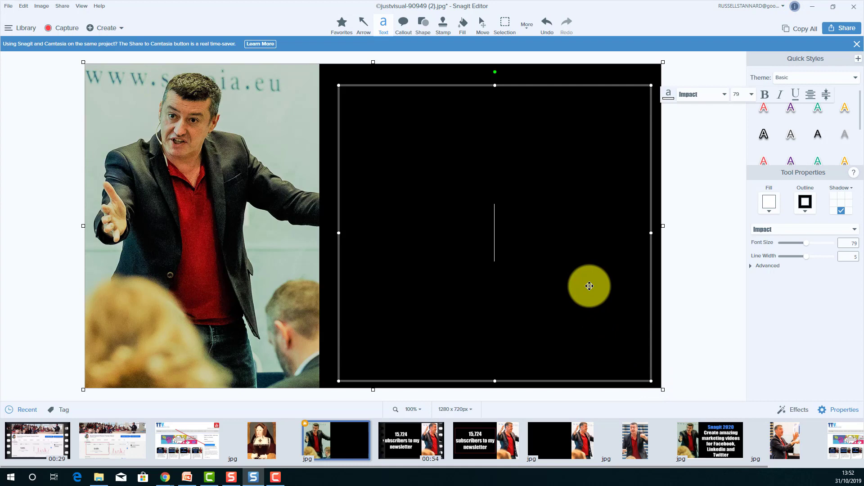
pyautogui.write('My')
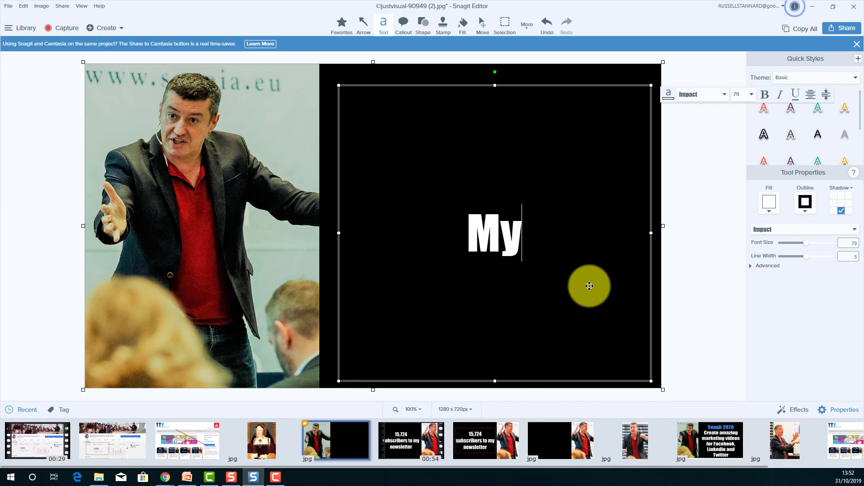
pyautogui.write(' Iatest')
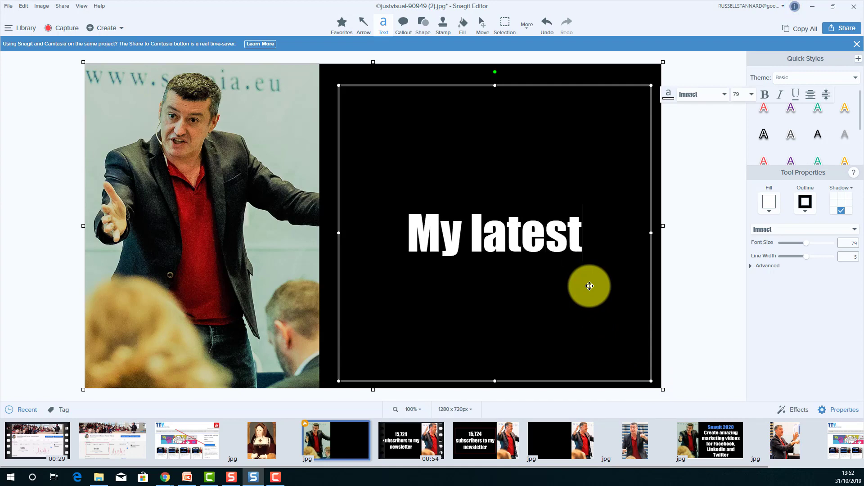
pyautogui.press('Return')
pyautogui.write('Video')
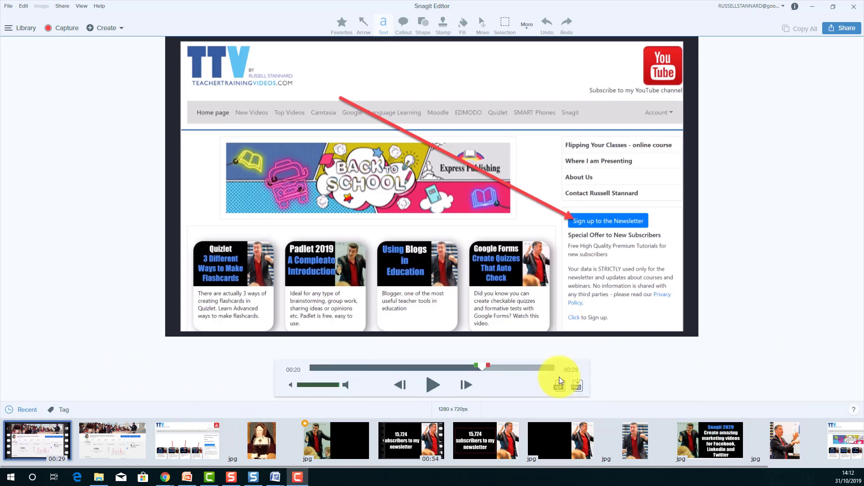
# Step: Open the Create dropdown menu
pyautogui.click(118, 28)
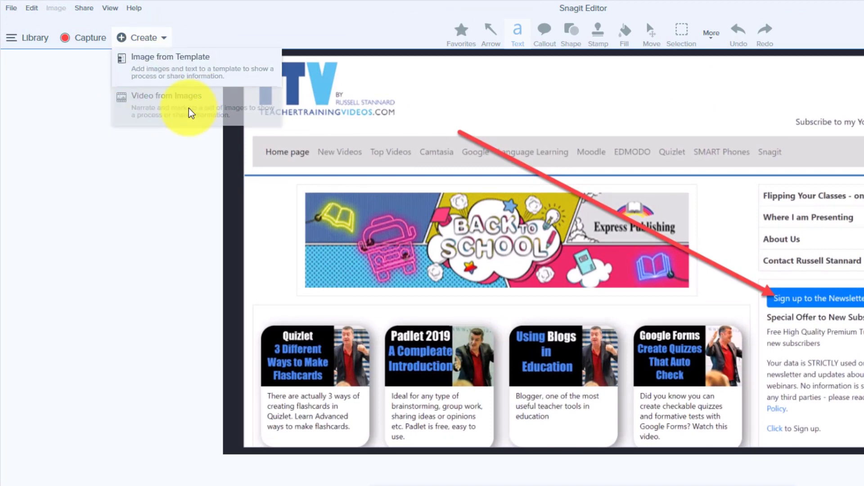
# Step: Create a new image from the Basic Before/After Portrait template
pyautogui.click(187, 66)
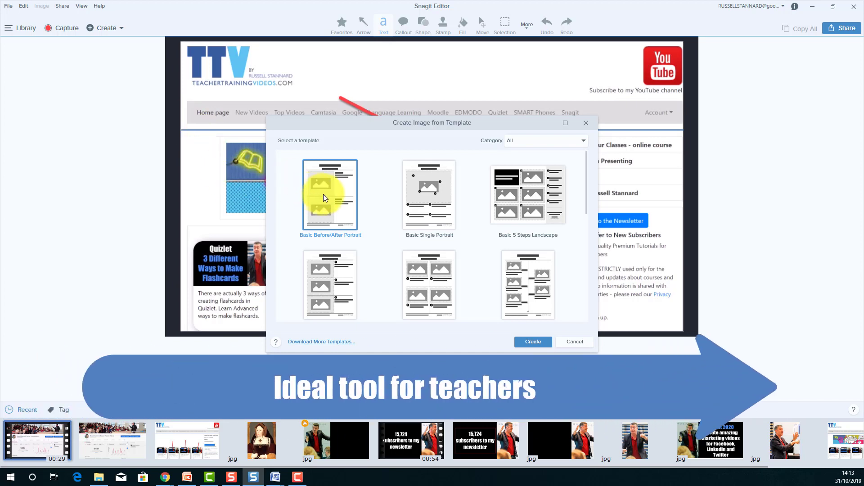
pyautogui.click(533, 342)
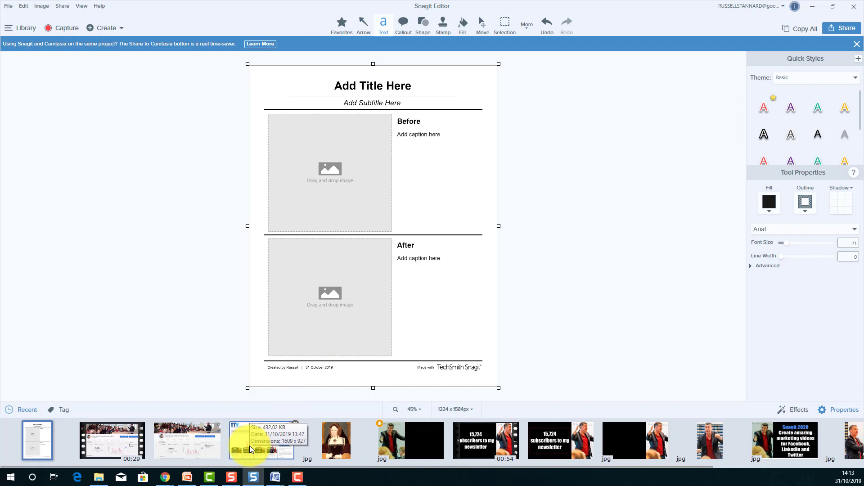
# Step: Drag the channel statistics screenshot into the Before slot and the website screenshot into After
pyautogui.click(188, 440)
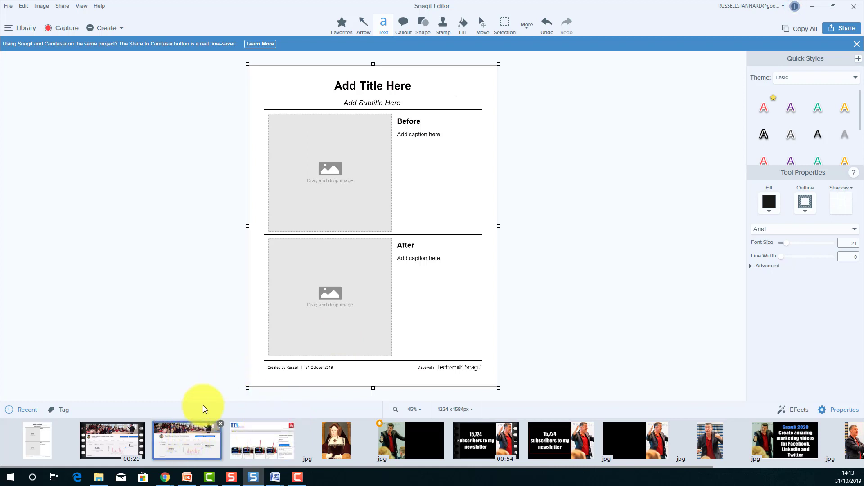
pyautogui.moveTo(204, 405); pyautogui.dragTo(293, 162)
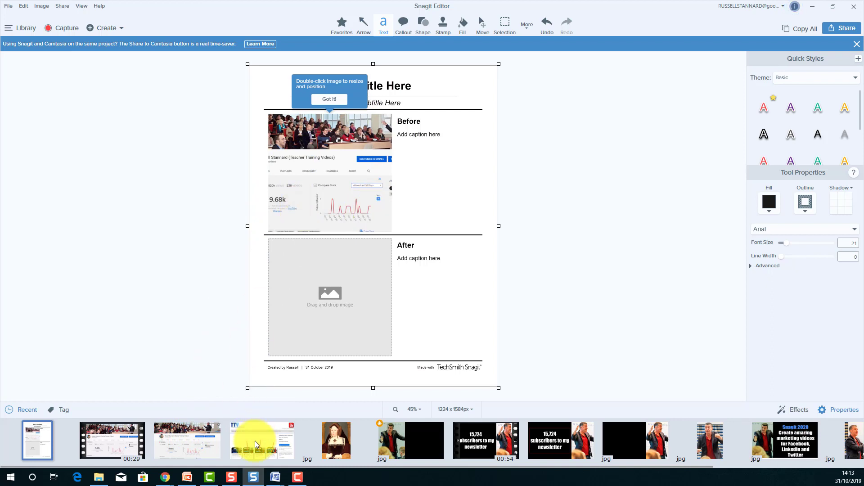
pyautogui.moveTo(255, 441); pyautogui.dragTo(314, 280)
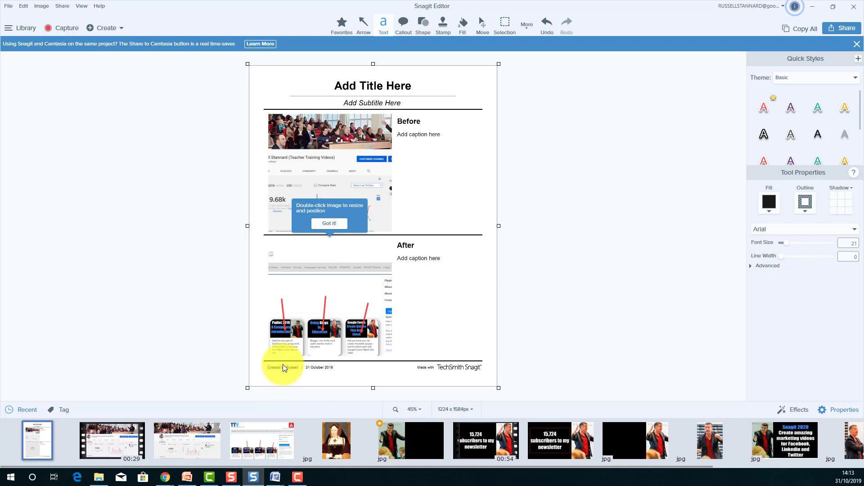
# Step: Replace the placeholder title with 'How to contact follow' plus the author's name
pyautogui.click(411, 85)
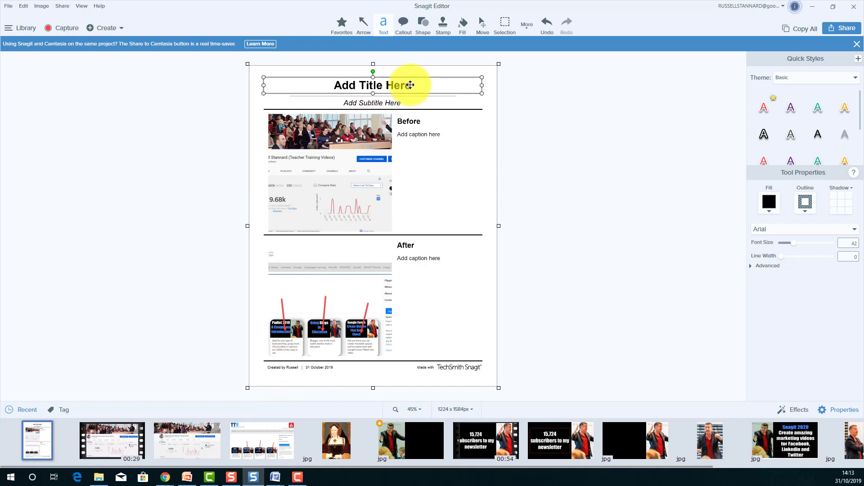
pyautogui.click(410, 85)
pyautogui.write('How to con')
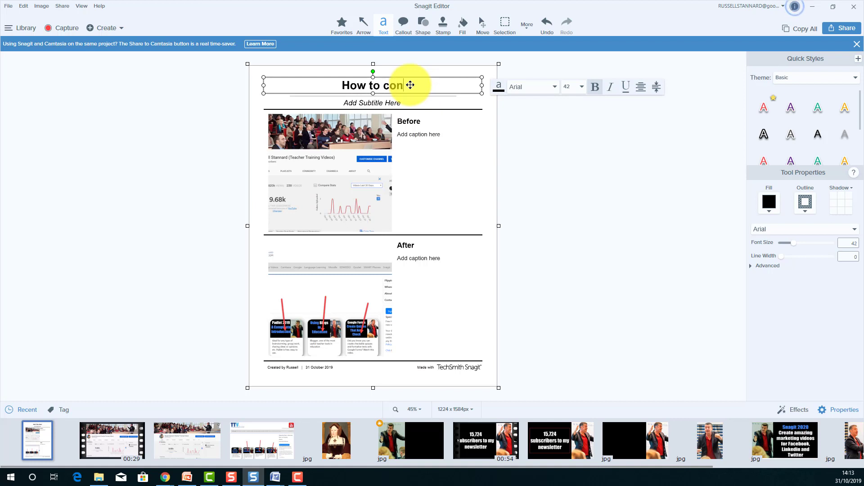
pyautogui.write('tact Russel')
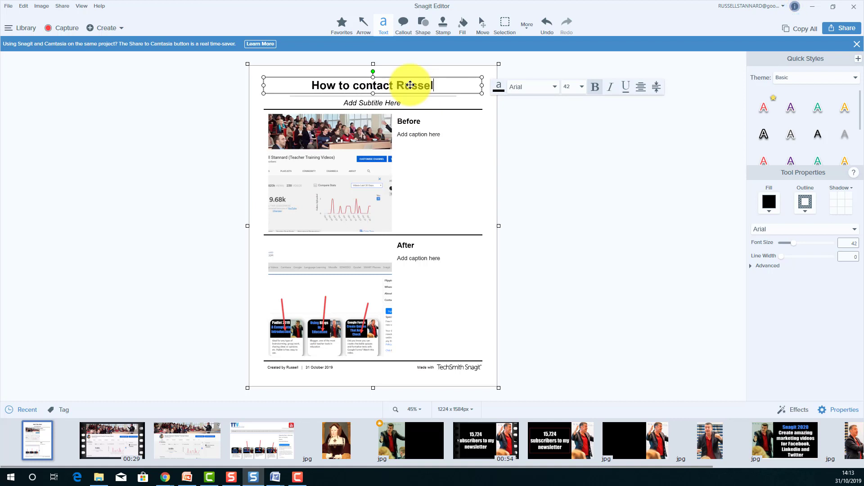
pyautogui.press('BackSpace')
pyautogui.press('BackSpace')
pyautogui.press('BackSpace')
pyautogui.press('BackSpace')
pyautogui.press('BackSpace')
pyautogui.press('BackSpace')
pyautogui.write('follo')
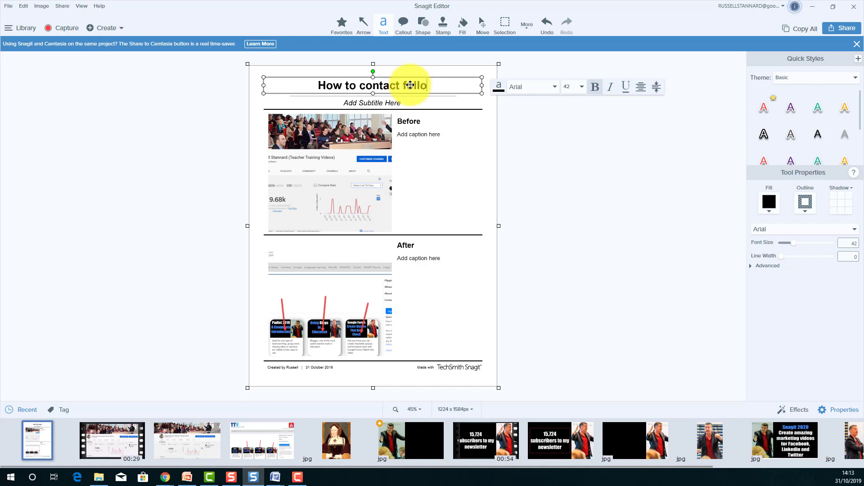
pyautogui.write('w Russell')
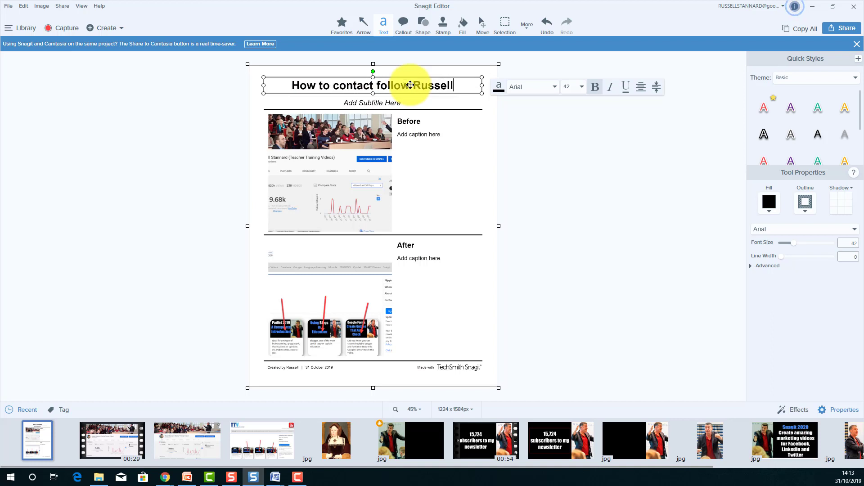
# Step: Replace the placeholder subtitle with the author's name followed by 'Channels'
pyautogui.click(402, 102)
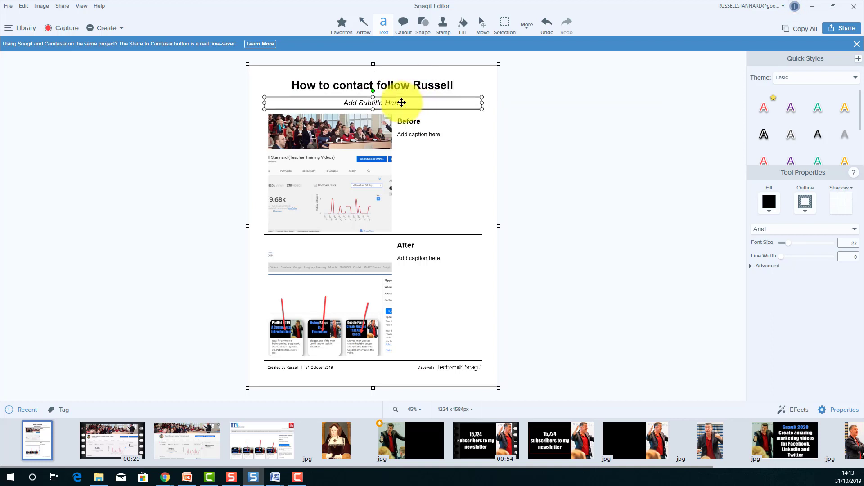
pyautogui.write('F')
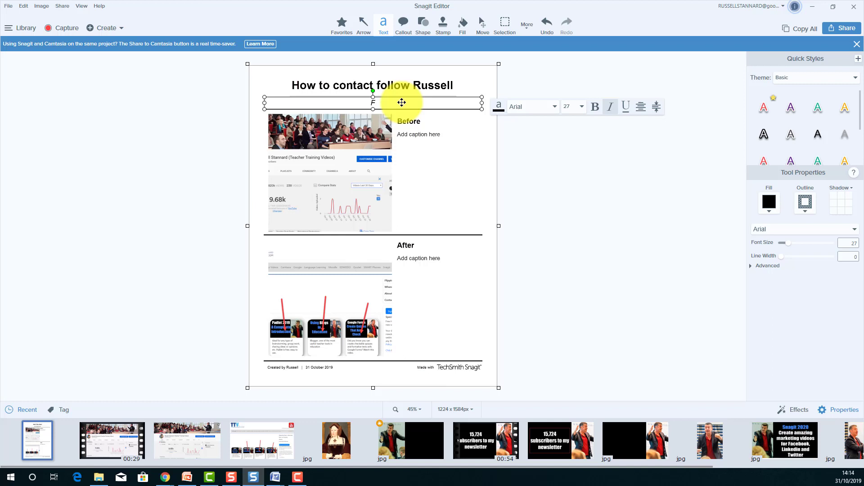
pyautogui.press('BackSpace')
pyautogui.press('BackSpace')
pyautogui.write("Russell's Channels")
pyautogui.click(430, 122)
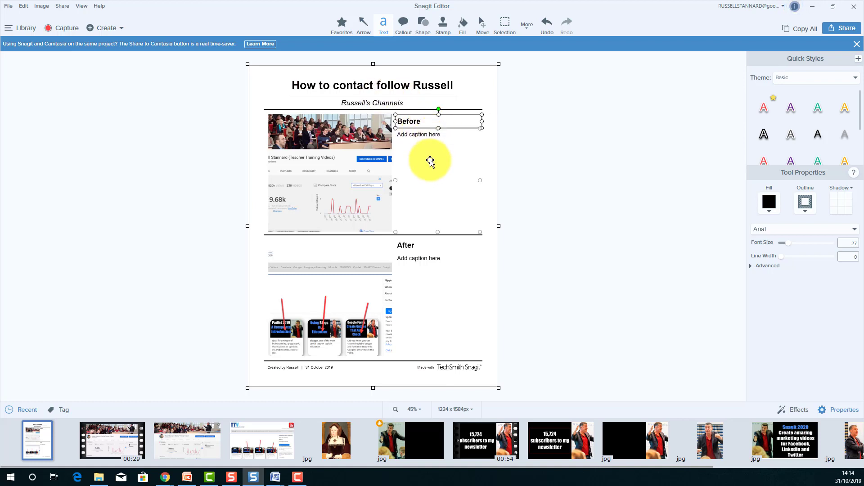
# Step: Select the After caption heading in the before/after template
pyautogui.click(418, 247)
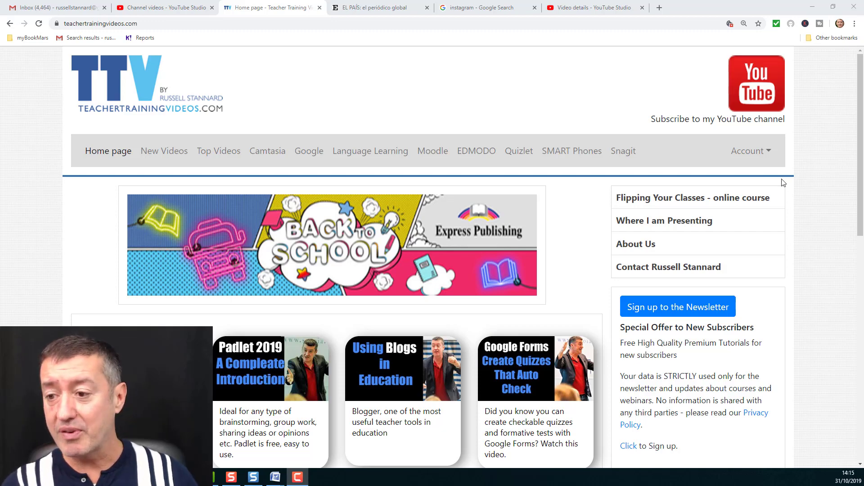
# Step: Scroll down the Teacher Training Videos page to the Contact Russell tutoring and presentations panel
pyautogui.moveTo(859, 190); pyautogui.dragTo(841, 365)
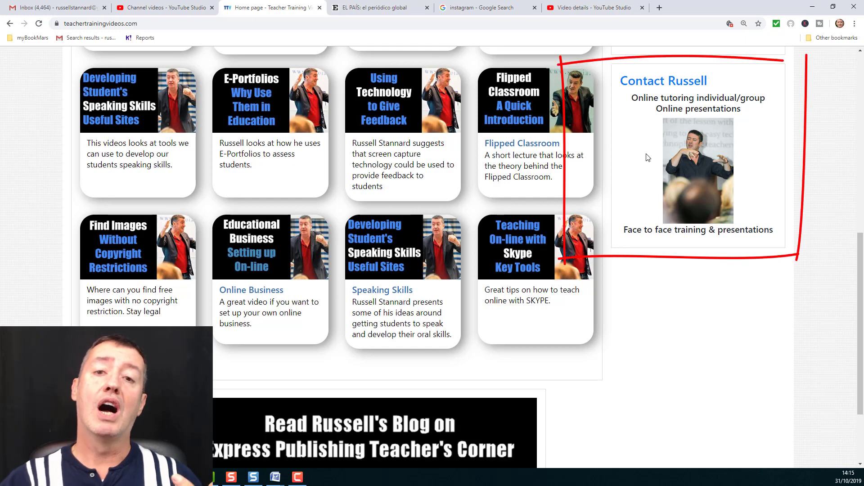